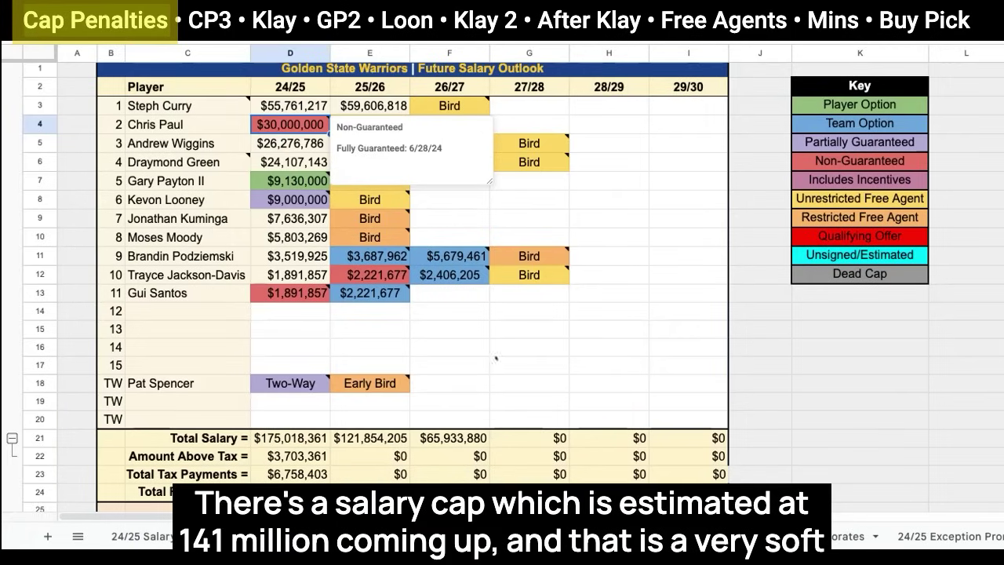
- Examine the 24/25 salary cap, luxury tax and apron thresholds beneath the roster totals
scroll(520, 372, "down", 2)
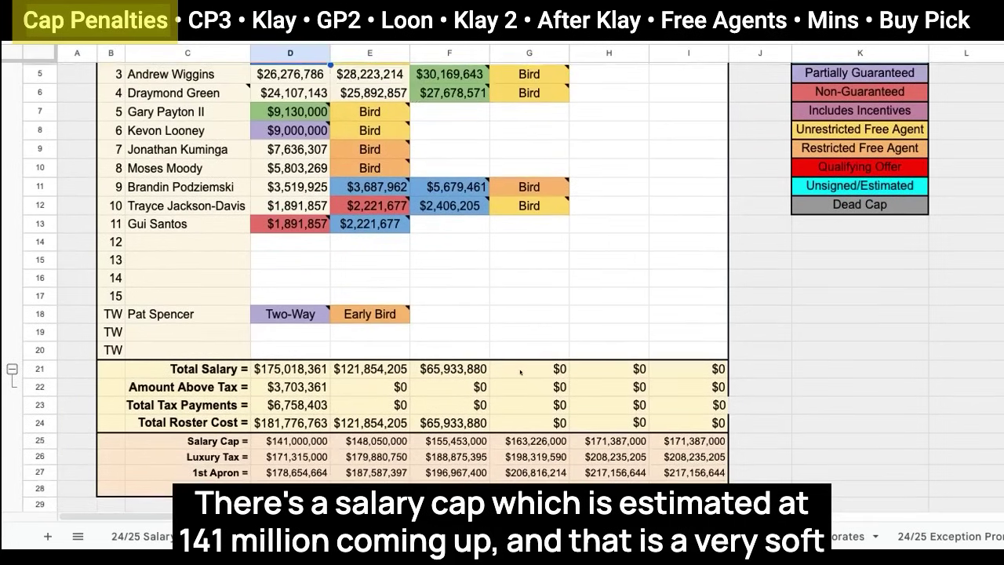
left_click_drag(303, 446, 313, 475)
mouse_move(513, 202)
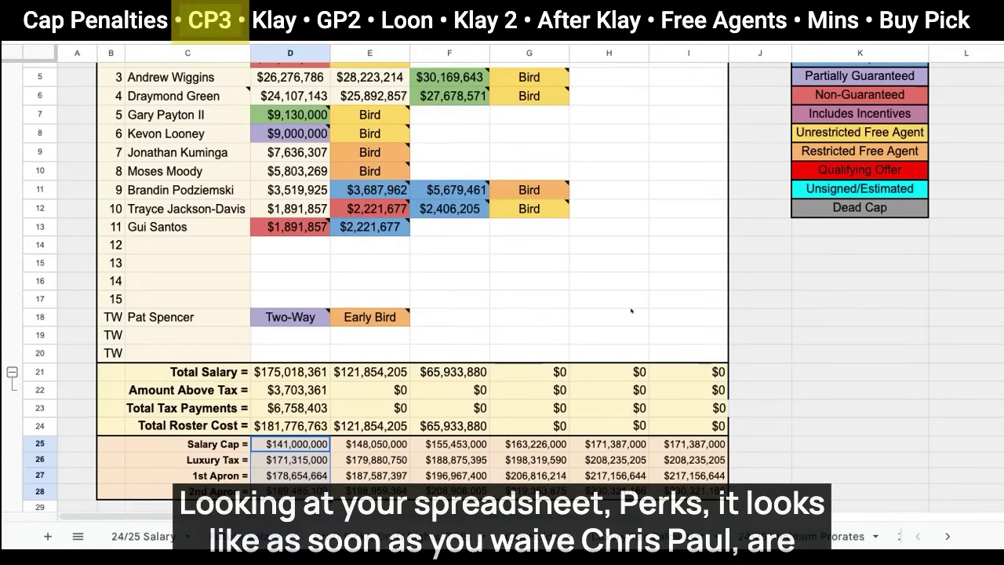
scroll(632, 311, "up", 1)
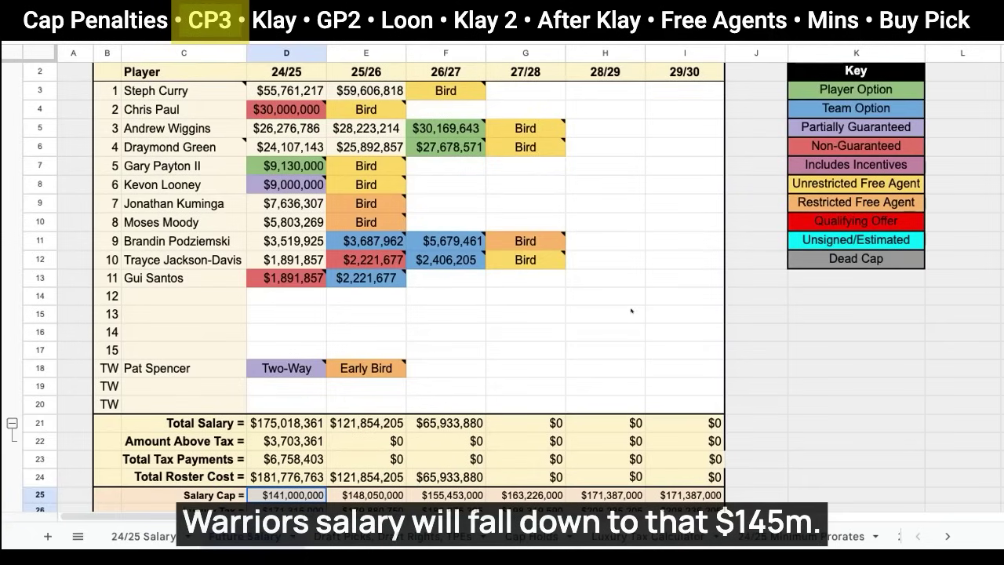
- Clear Chris Paul's 24/25 salary and check the payroll totals
left_click(257, 116)
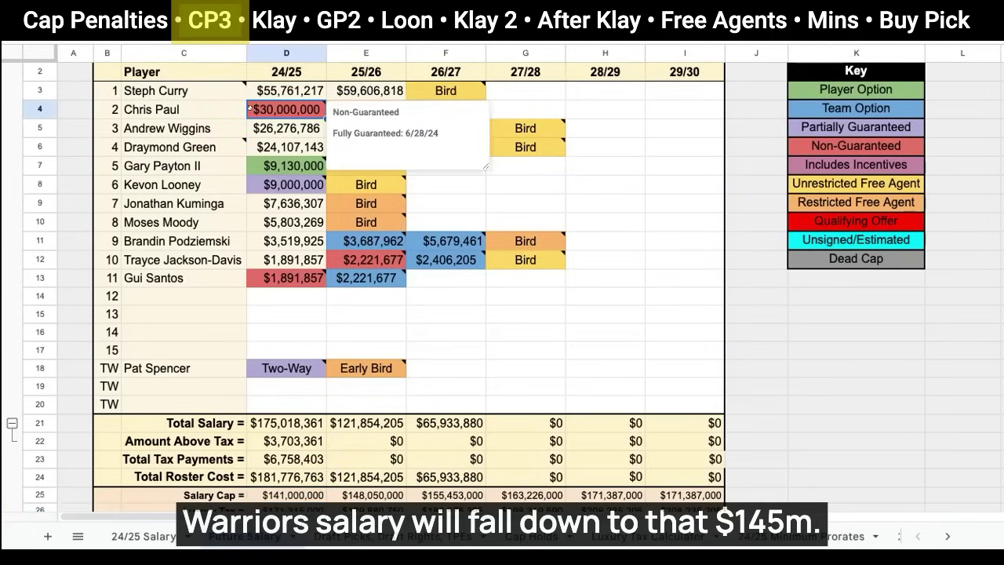
key("Delete")
left_click(415, 359)
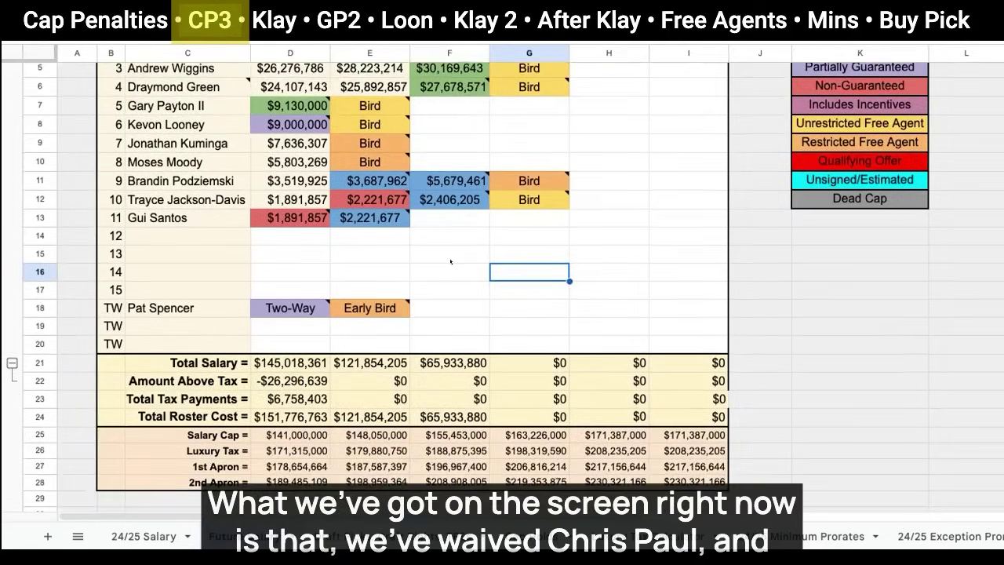
scroll(450, 261, "down", 1)
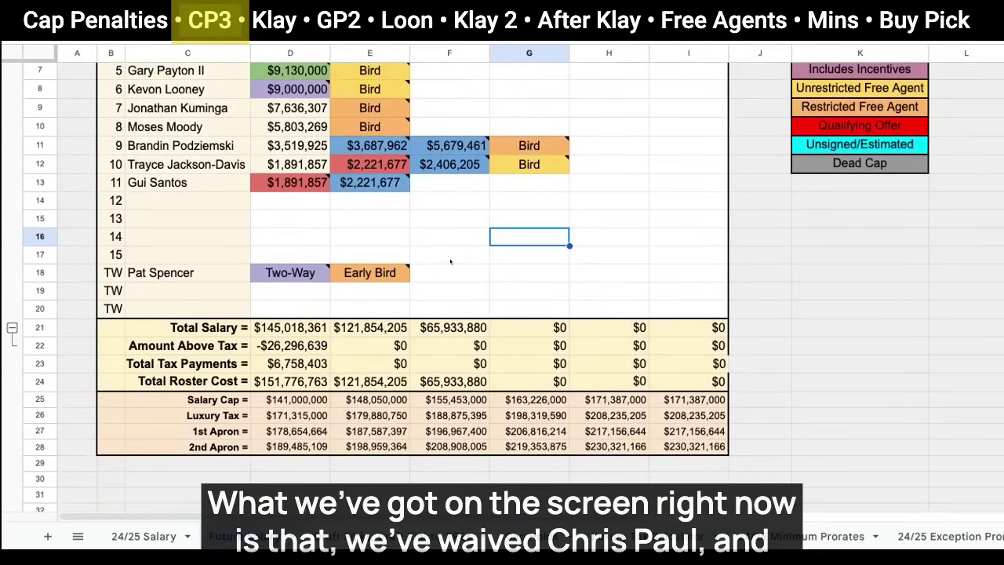
scroll(451, 261, "up", 1)
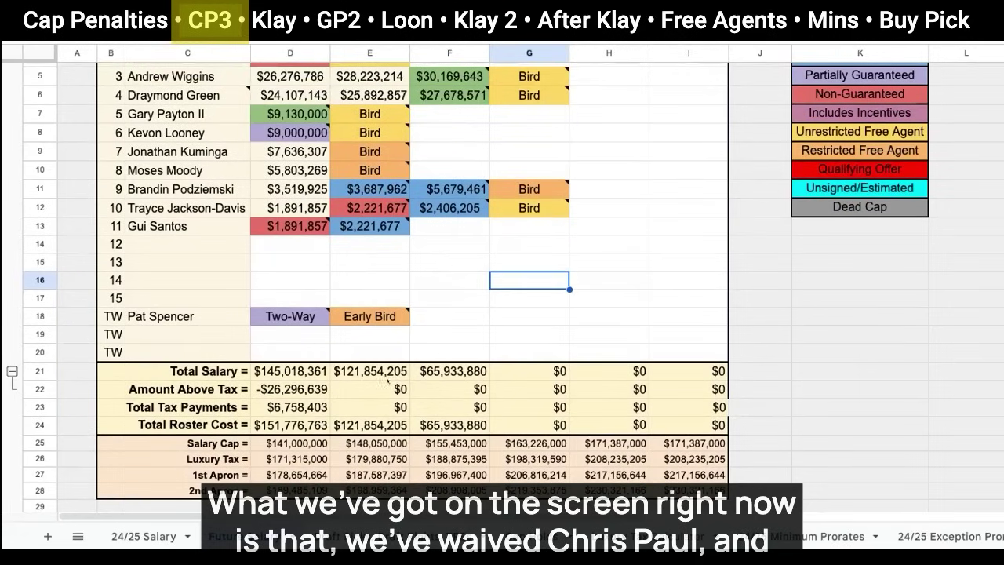
- Check the 24/25 total salary and the Luxury Tax Calculator's repeater and non-repeater rates
left_click(290, 371)
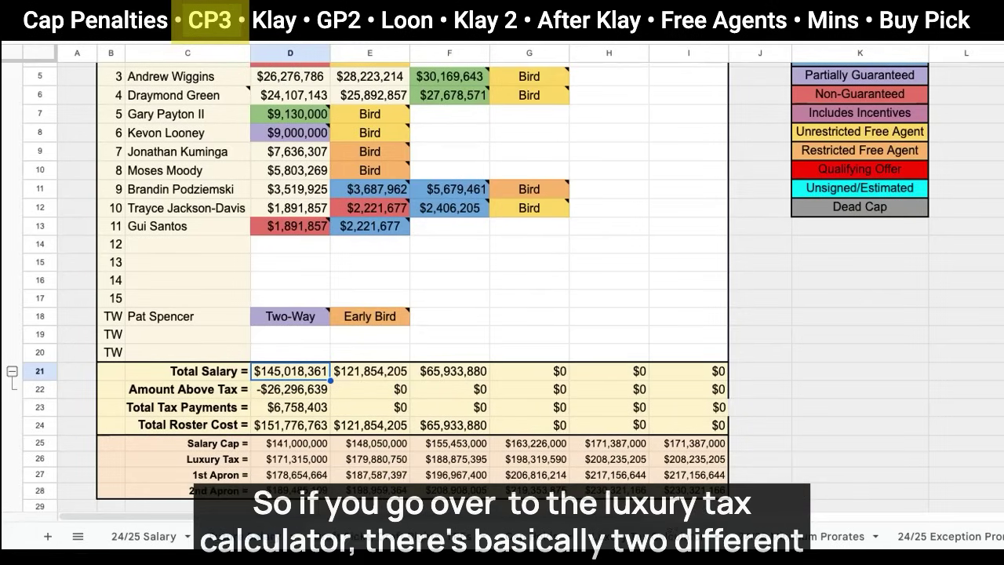
key("ctrl+Page_Down")
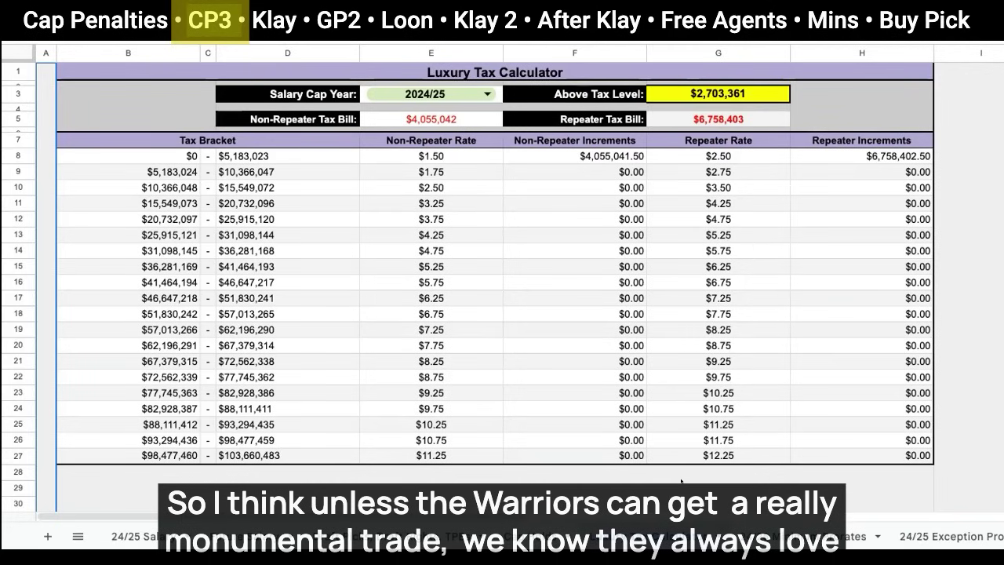
key("ctrl+space")
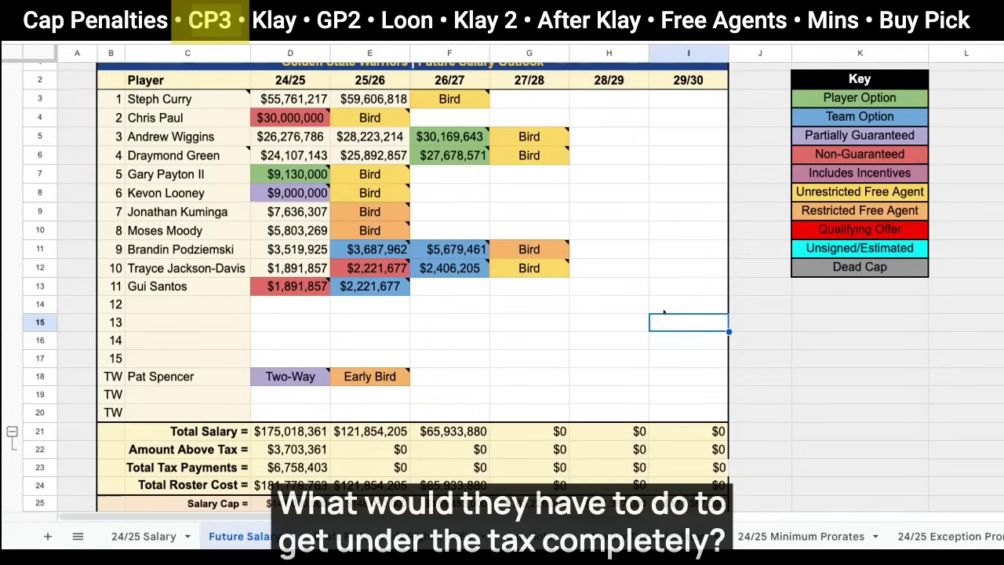
- Try removing Chris Paul's 24/25 salary from the payroll, then undo the removal
scroll(664, 312, "down", 1)
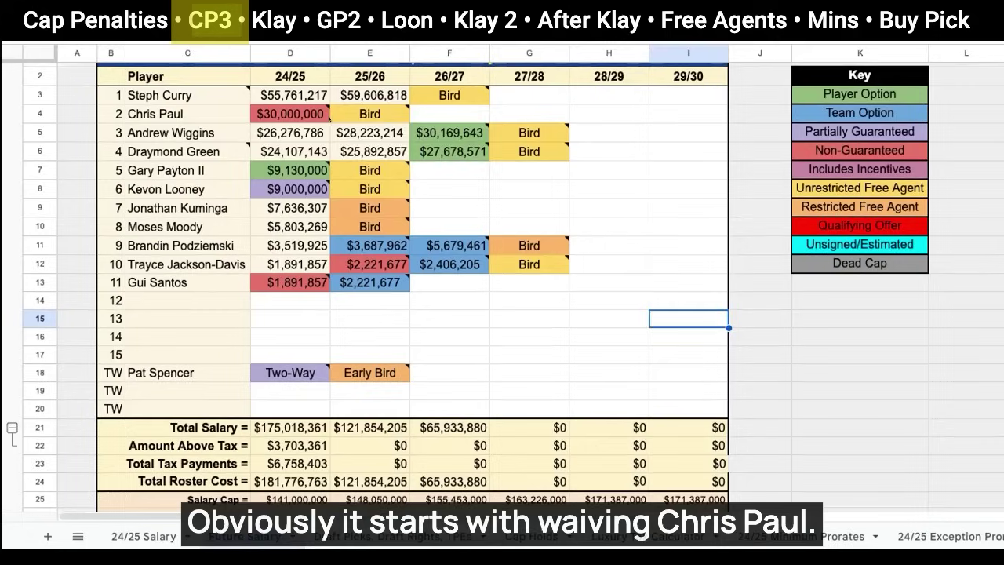
left_click(294, 116)
key("Delete")
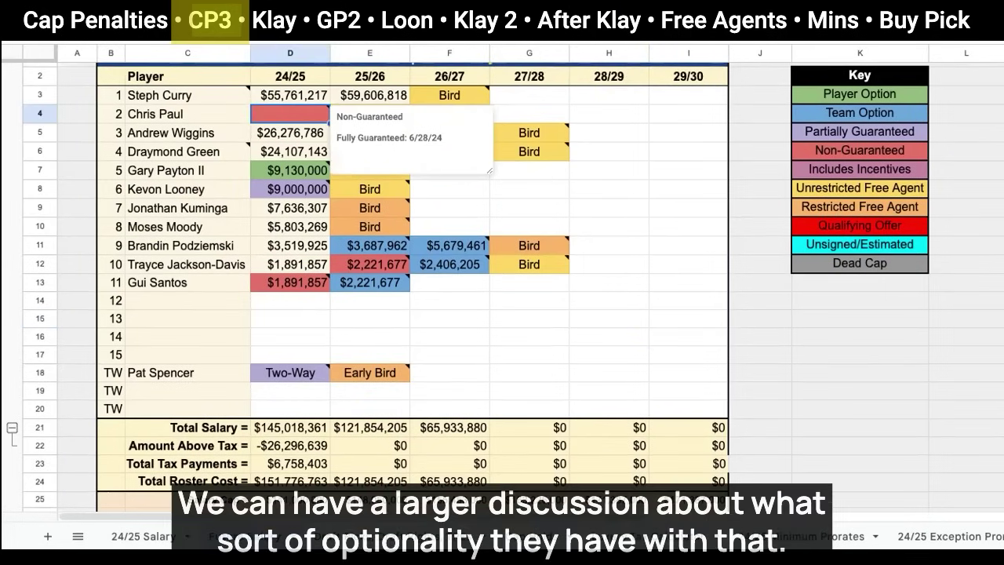
left_click(569, 301)
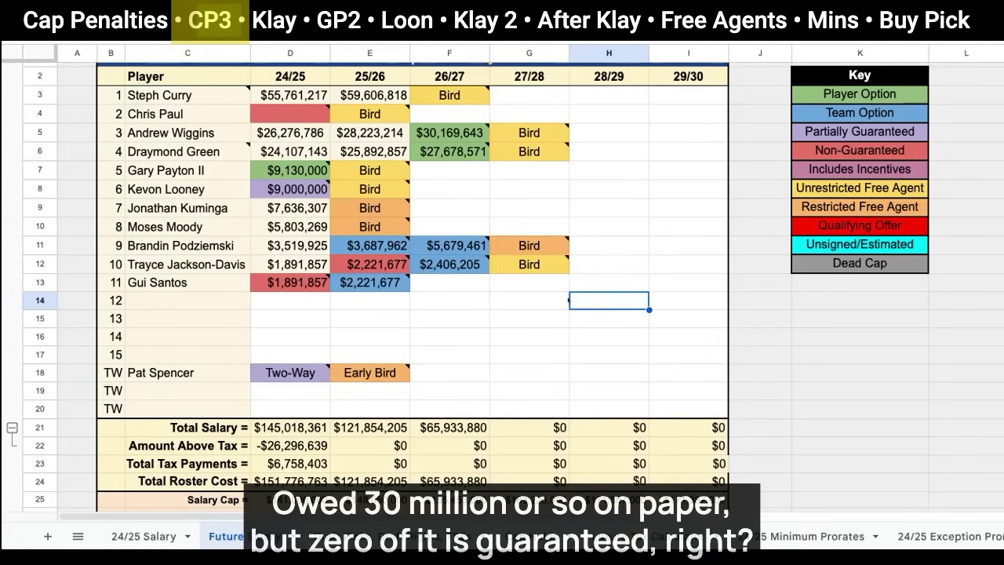
key("ctrl+z")
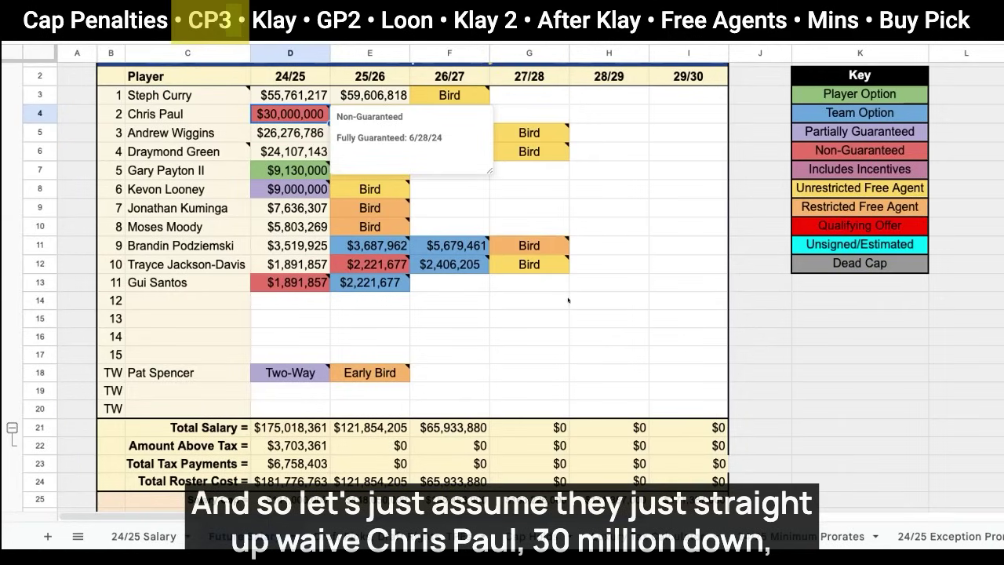
- Delete Chris Paul's 24/25 salary and review the totals against the tax and apron lines
key("Delete")
left_click(459, 245)
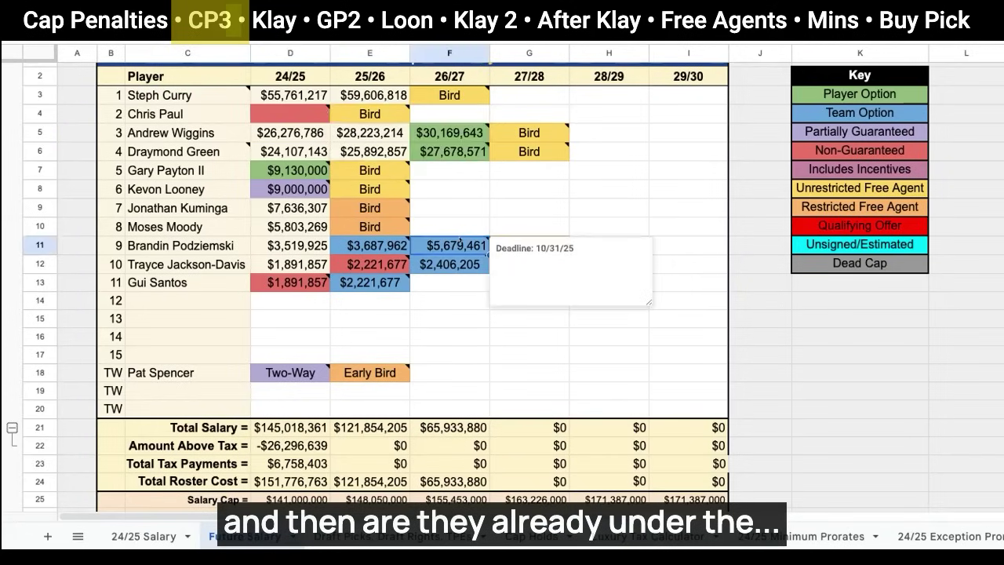
left_click(548, 308)
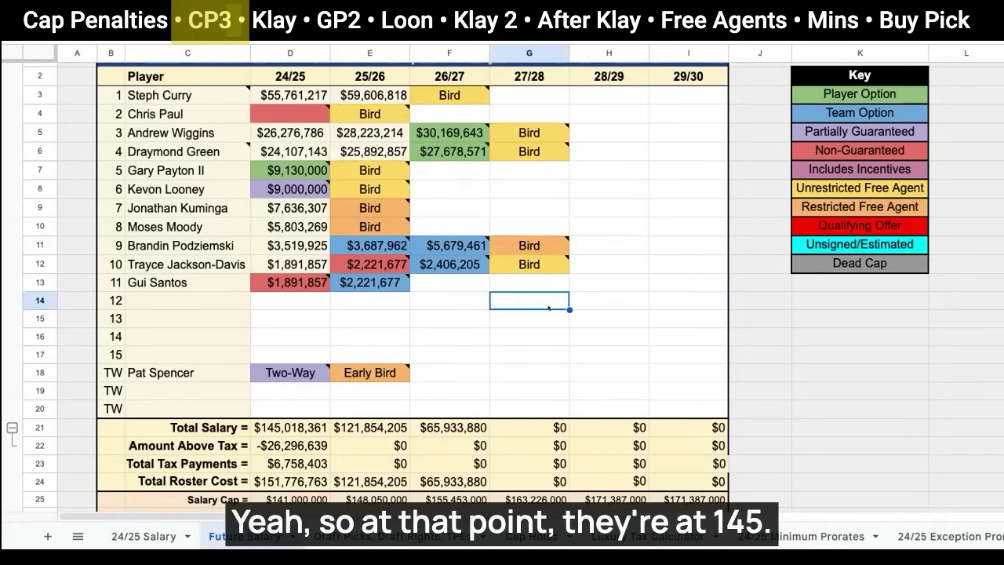
scroll(464, 360, "down", 3)
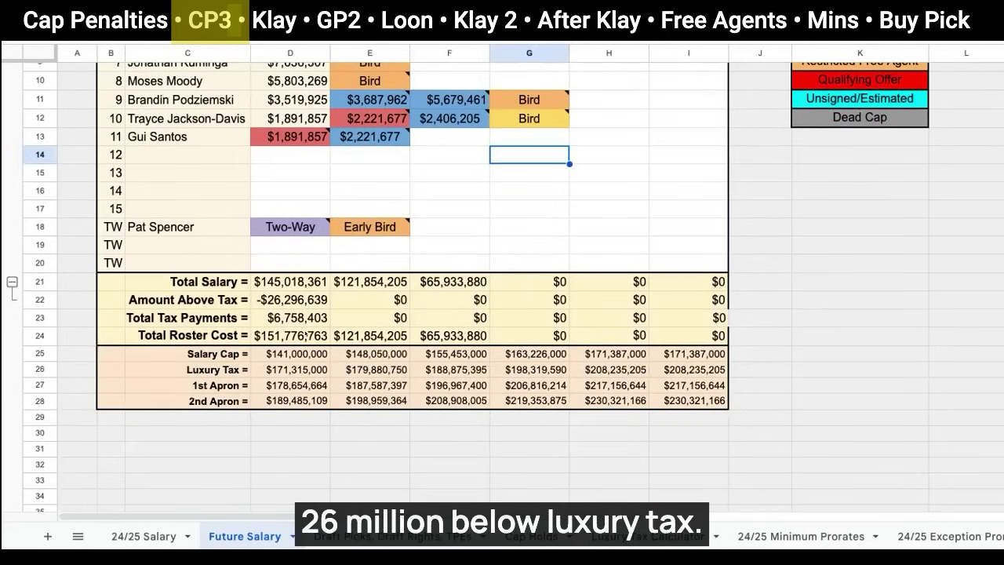
scroll(310, 336, "up", 3)
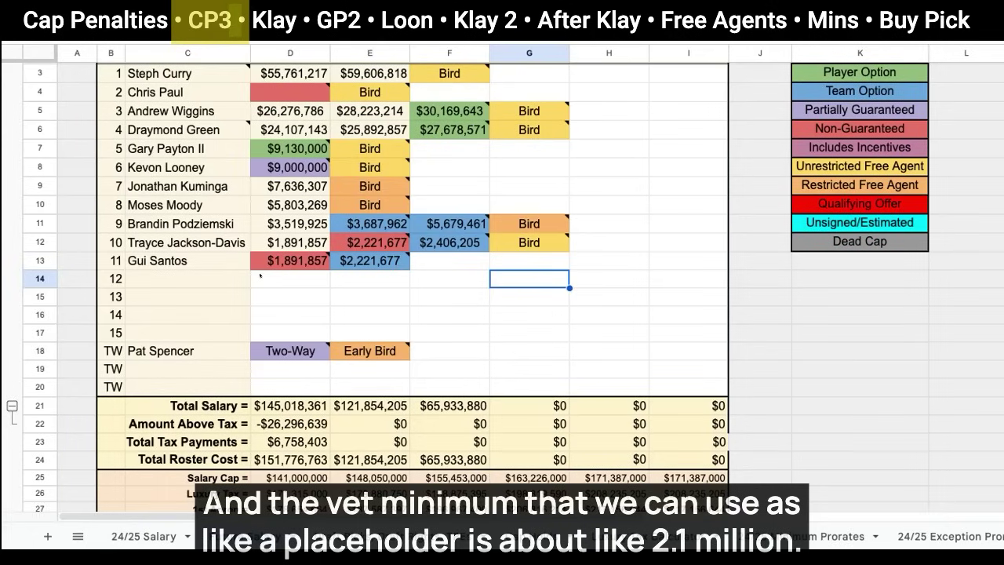
- Fill roster spot 12's 24/25 salary with the 0 YOS Year 1 minimum of $1,160,544
left_click(259, 275)
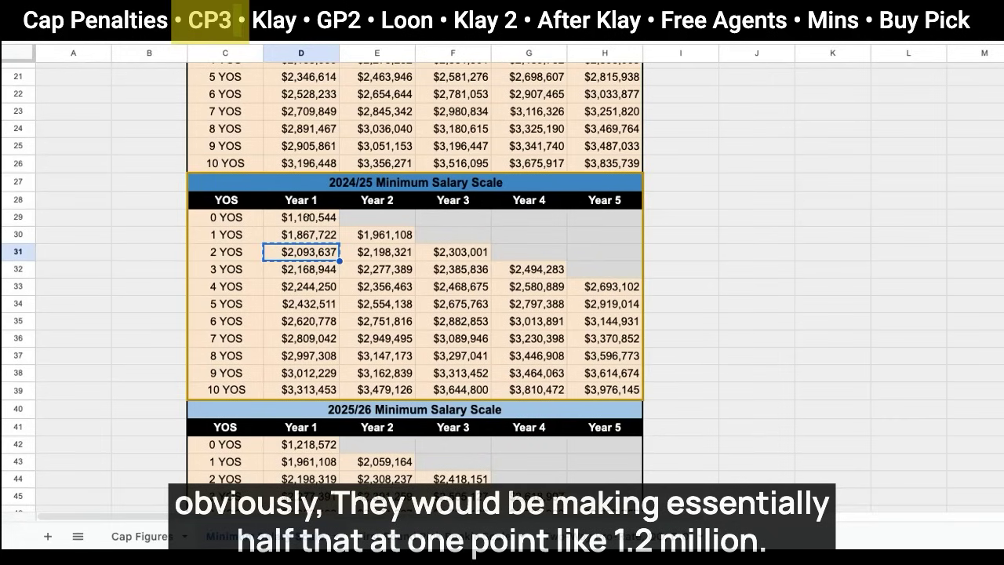
left_click(306, 217)
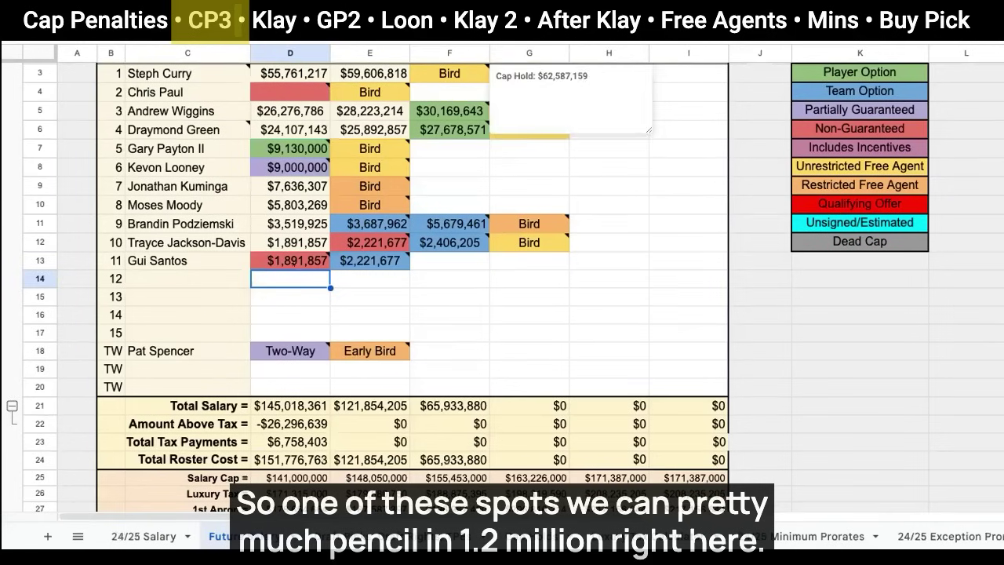
left_click(292, 275)
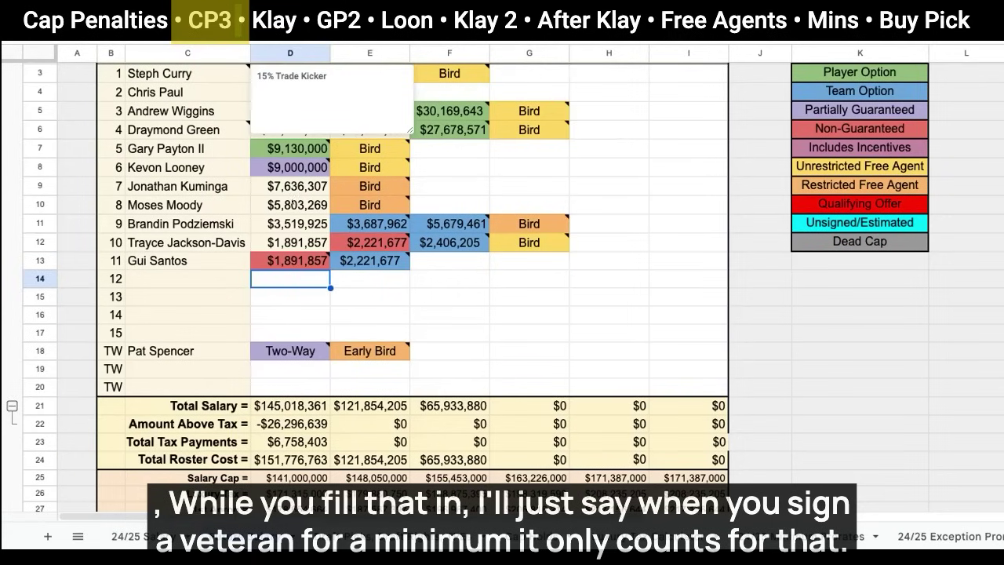
type("$1,160,544")
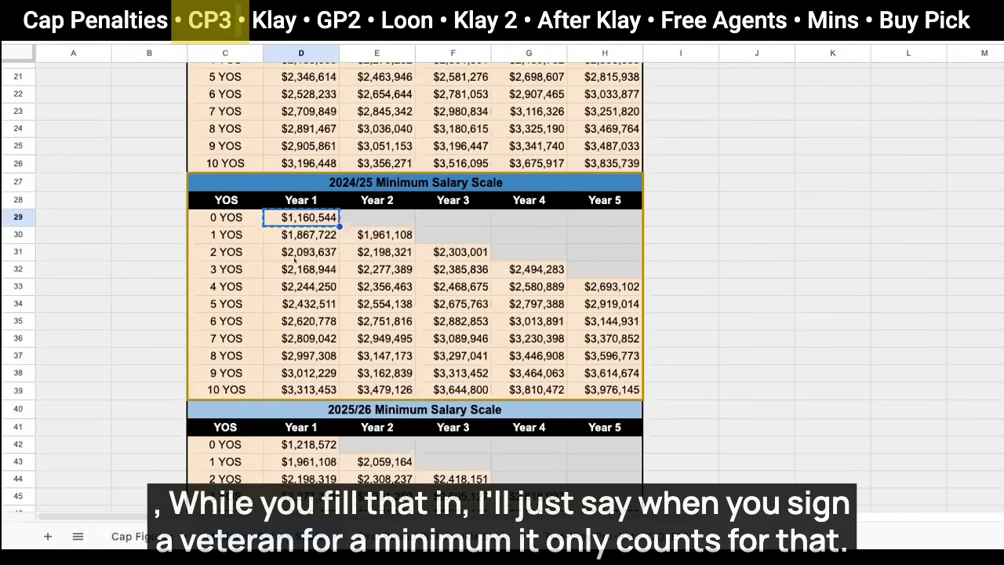
- Copy the 2 YOS Year 1 minimum of $2,093,637 into the 24/25 salaries of roster spots 13 and 14
key("ctrl+c")
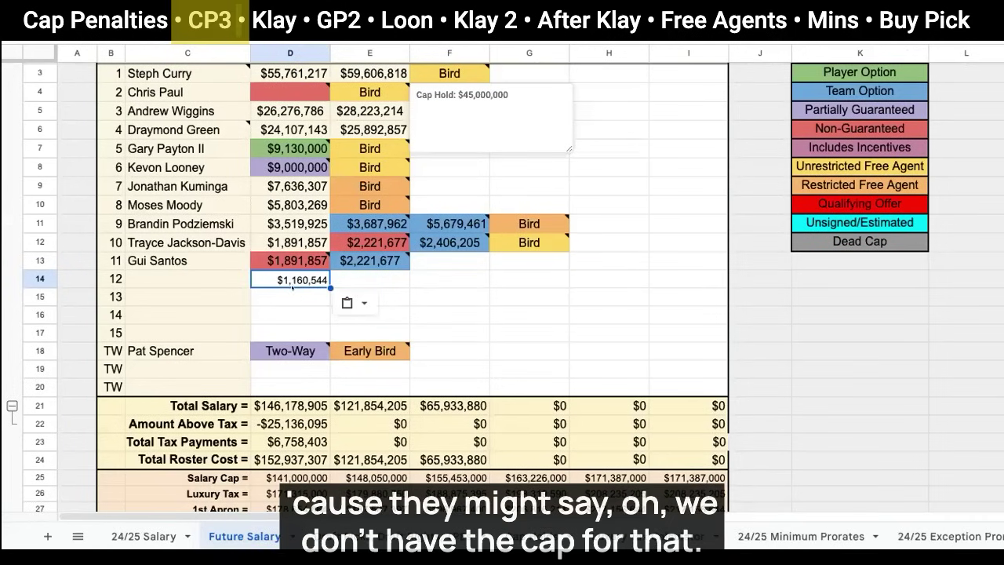
left_click(303, 297)
key("ctrl+v")
left_click(303, 316)
key("ctrl+v")
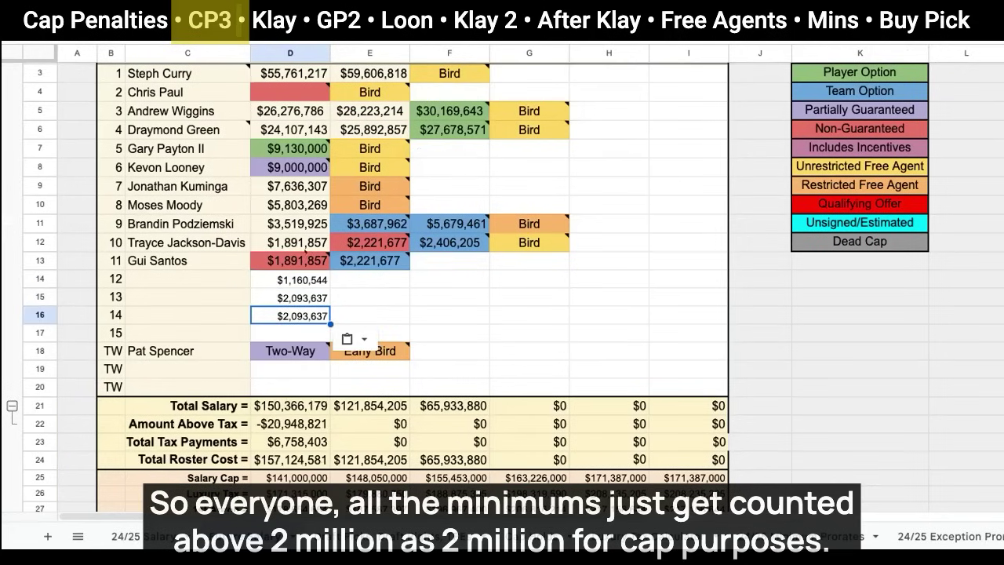
- Match the placeholder salaries in spots 12 to 14 to the roster's text formatting and fill them with the cyan Unsigned/Estimated color
mouse_move(282, 261)
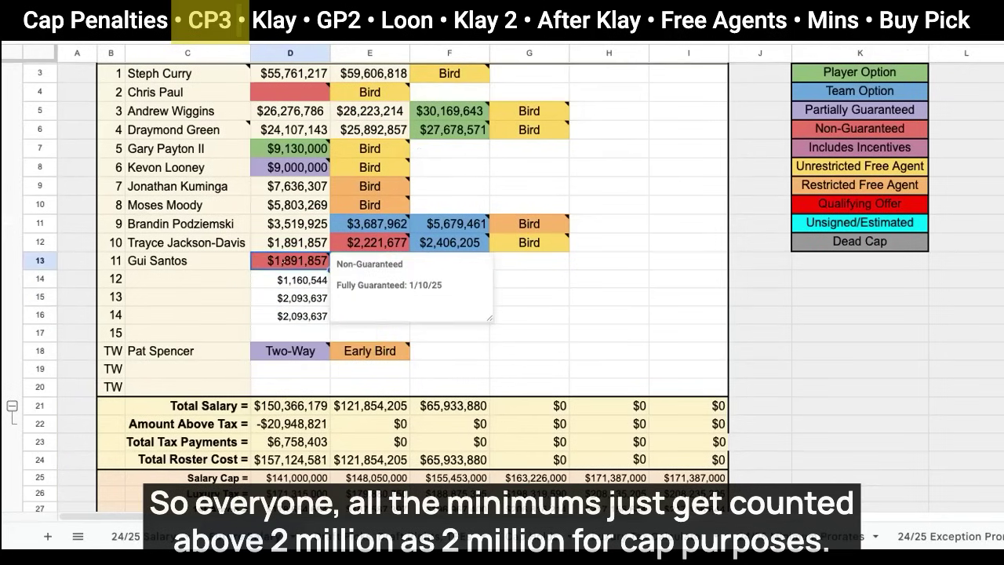
left_click(293, 279, "shift")
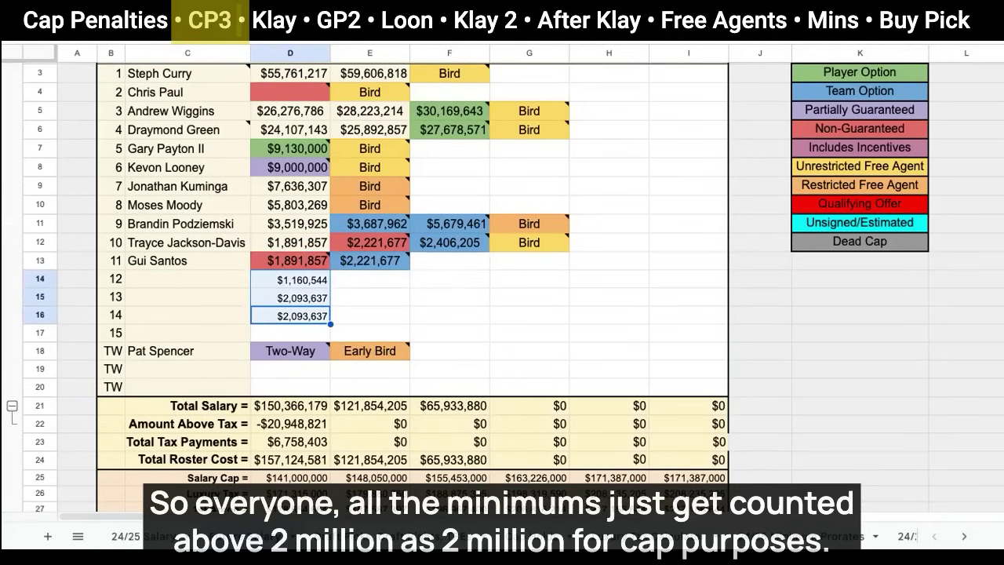
left_click(608, 31)
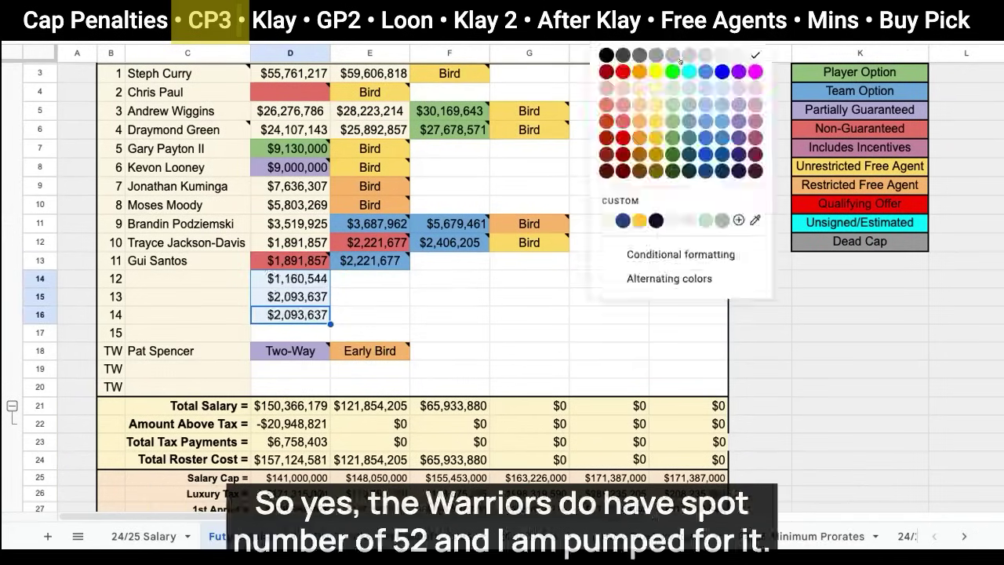
left_click(689, 71)
- Label roster spots 13 and 14 as Vet Min and spot 12 as Rookie 2nd Rd
key("Left")
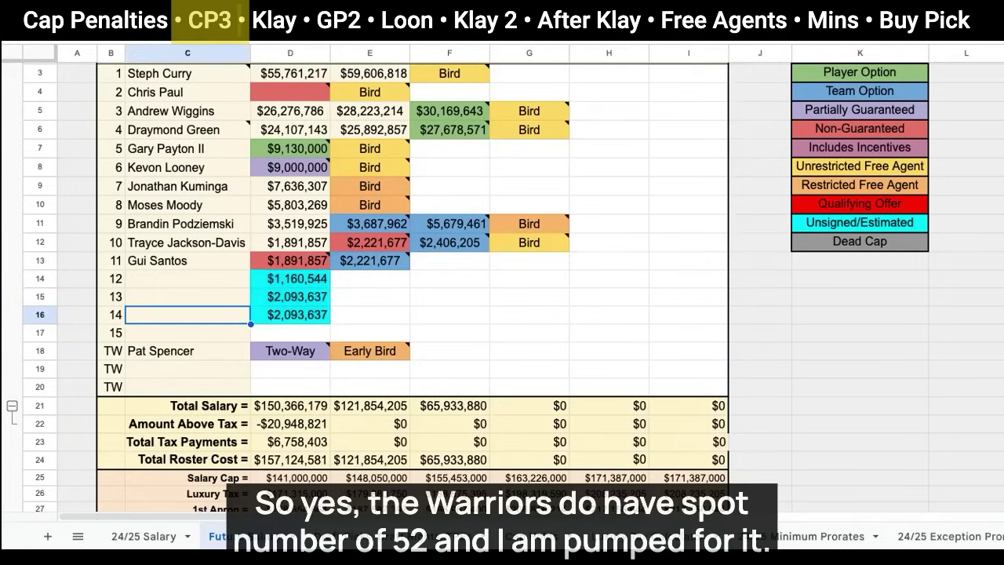
type("Vet Min")
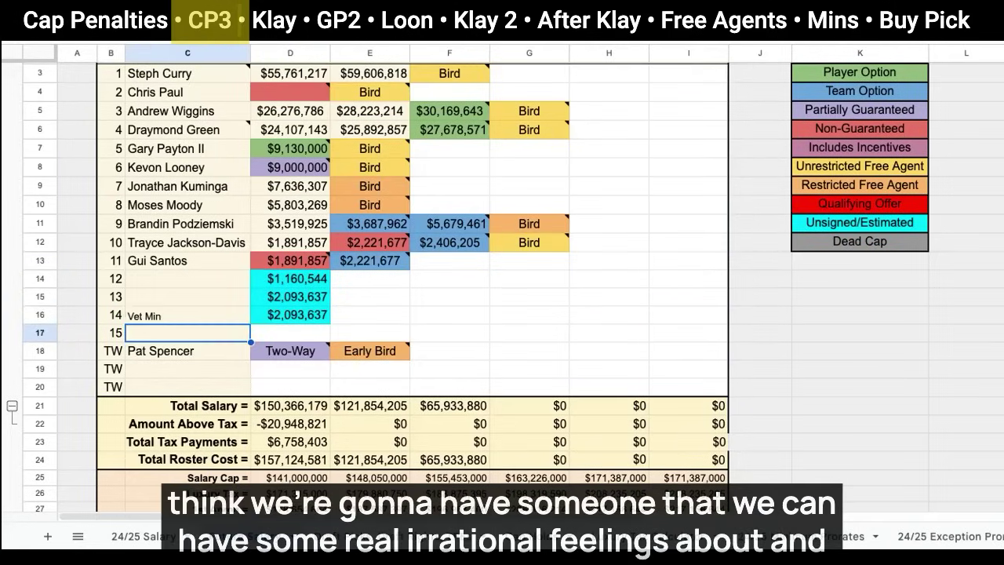
key("Return")
key("Up")
key("ctrl+c")
key("Up")
key("ctrl+v")
key("Up")
type("R")
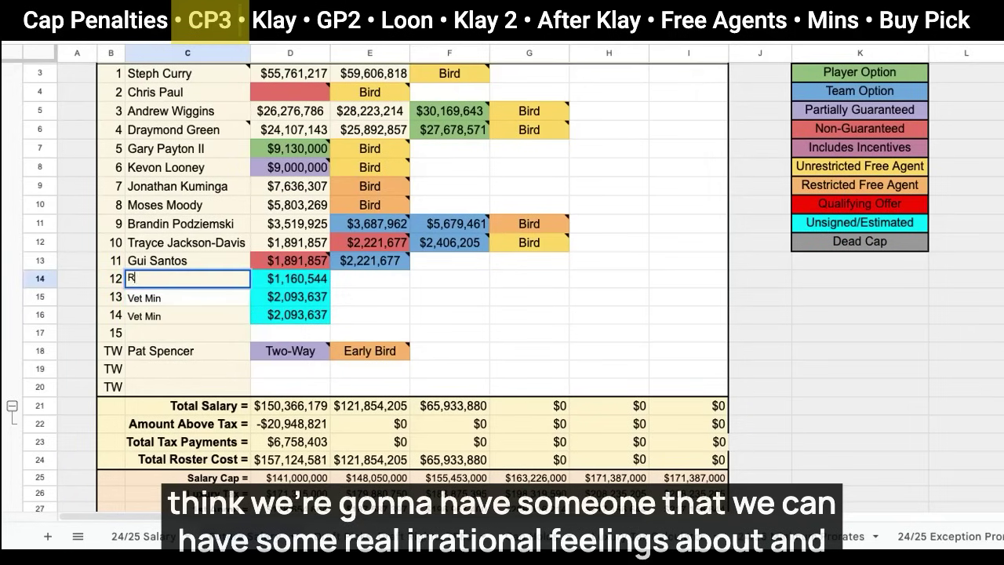
type("ookie 2nd Rd")
key("Return")
- Italicize the three placeholder player labels and match their text size to the other roster names
left_click_drag(210, 279, 210, 321)
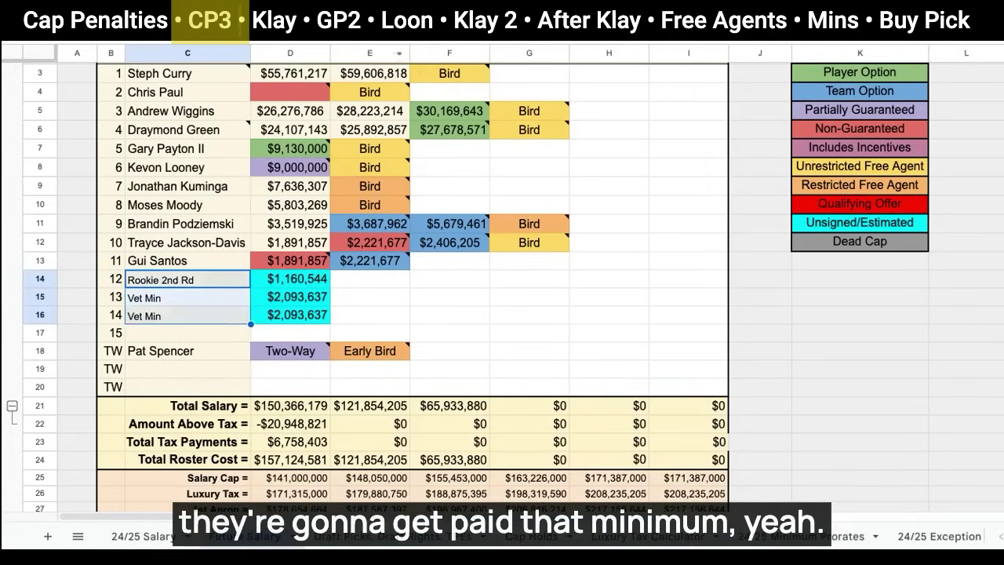
key("ctrl+i")
left_click_drag(290, 279, 396, 276)
scroll(400, 274, "up", 2)
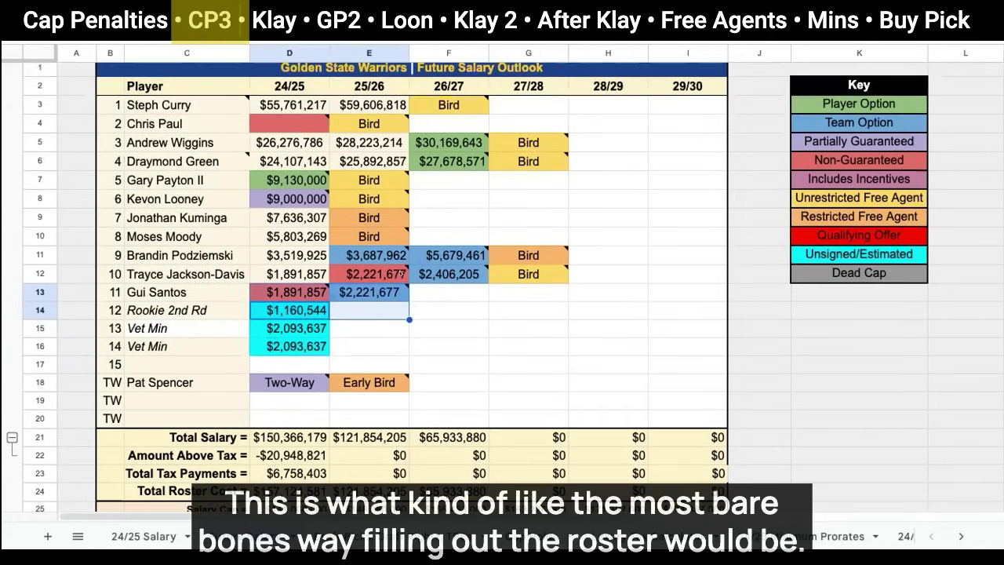
left_click(414, 347)
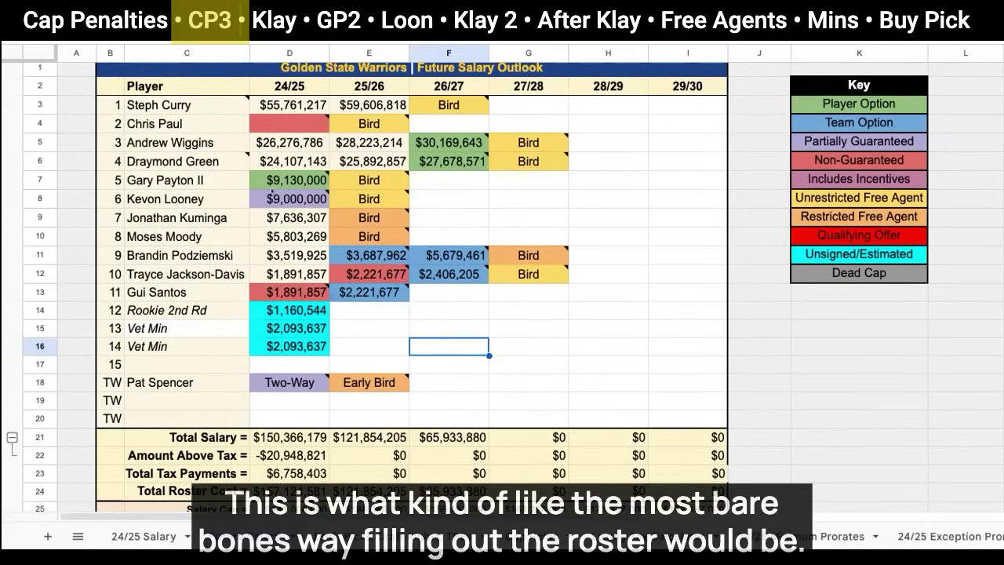
- Move the roster block from Andrew Wiggins through Gui Santos up one row, replacing Chris Paul's entry
left_click_drag(187, 143, 532, 289)
key("ctrl+x")
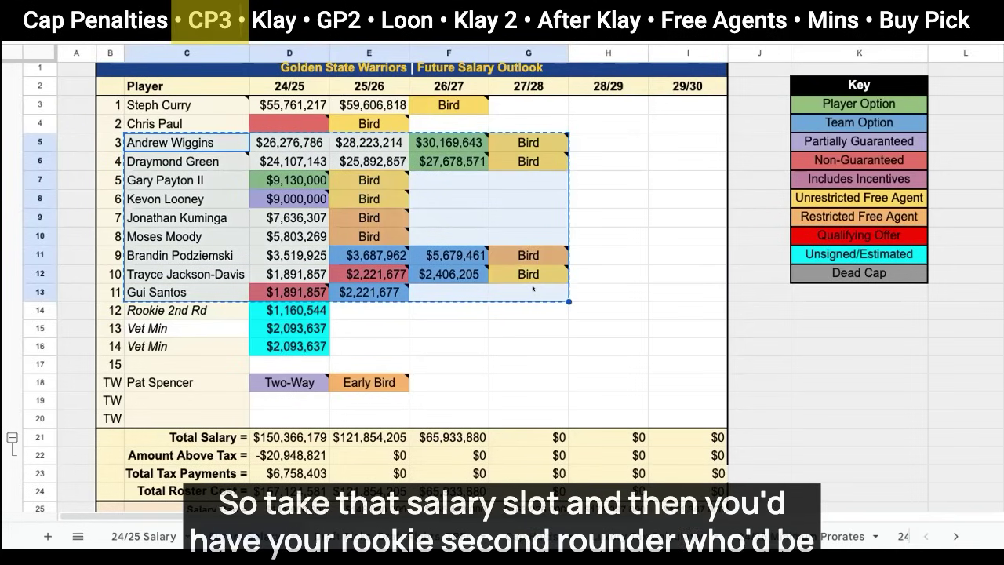
key("Up")
key("ctrl+v")
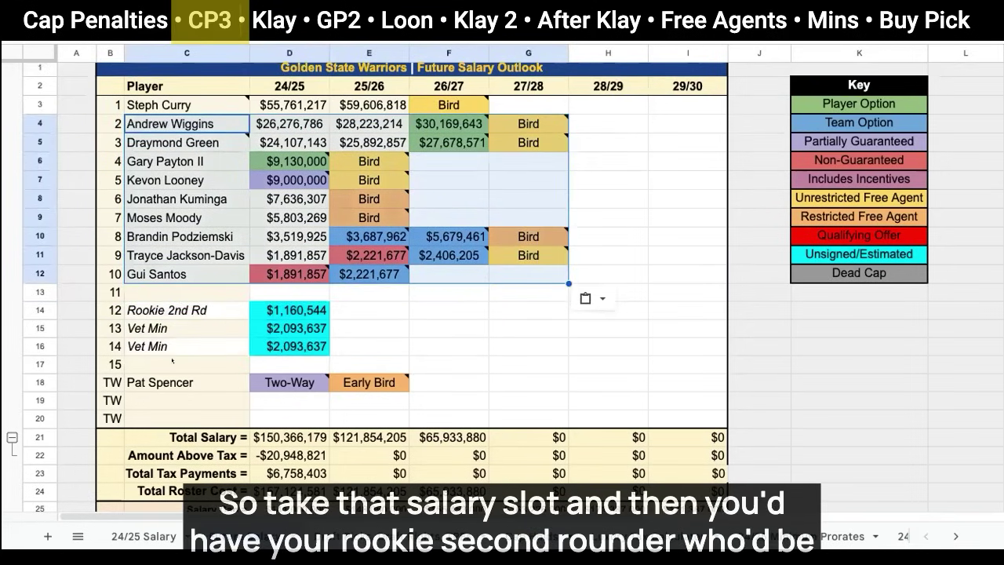
- Move the Rookie 2nd Rd placeholder and its 24/25 salary from roster spot 12 up to spot 11
left_click_drag(160, 310, 290, 310)
key("ctrl+x")
key("Up")
key("ctrl+v")
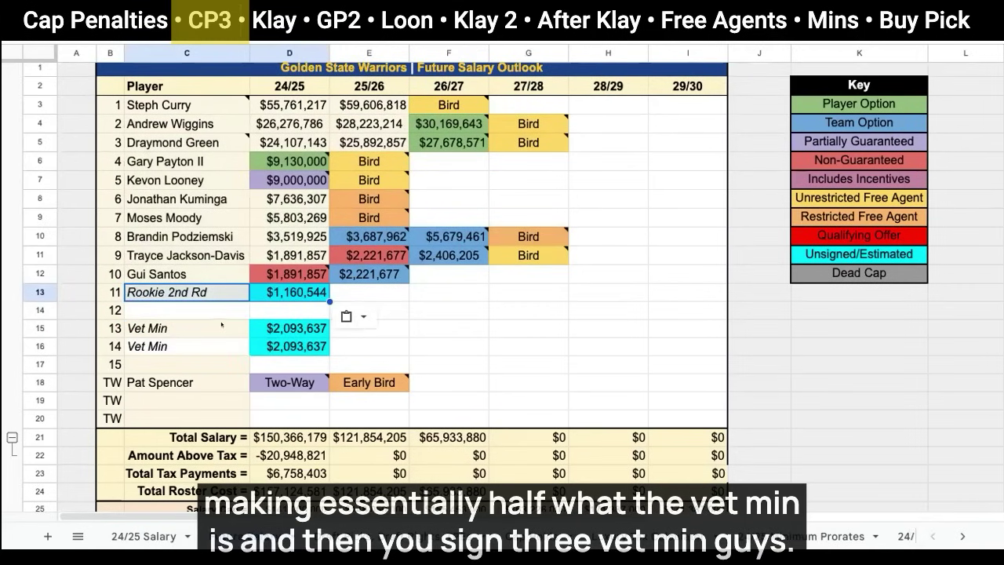
- Copy the Vet Min placeholder and its 24/25 salary from roster spot 13 into spot 12
left_click_drag(221, 324, 290, 327)
key("ctrl+c")
key("Up")
key("ctrl+v")
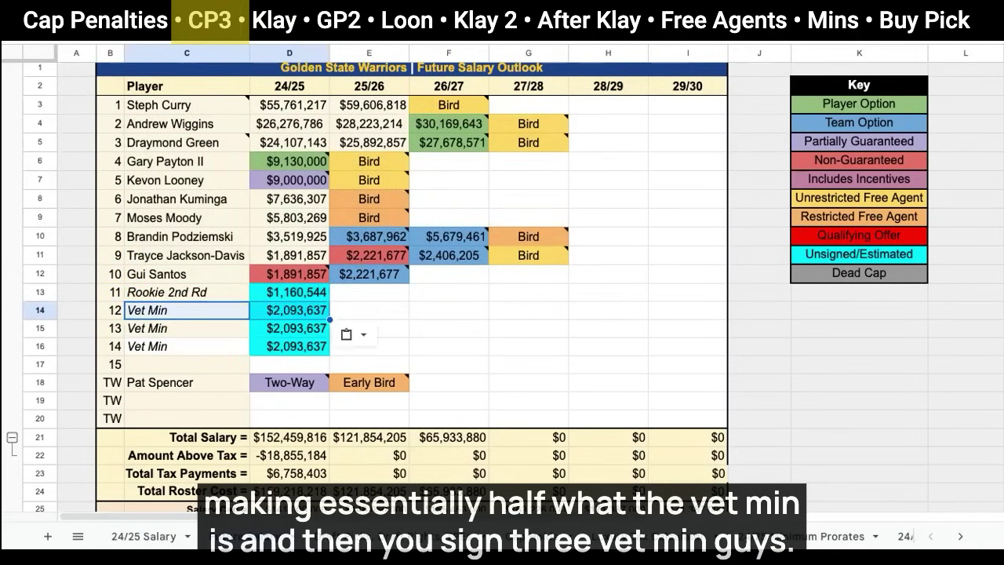
left_click(449, 325)
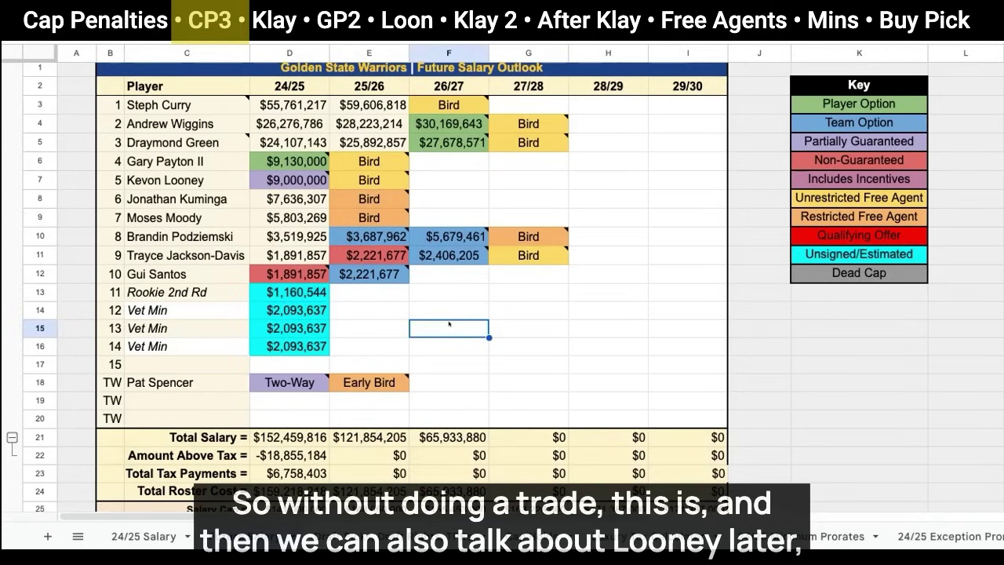
- Examine the Kevon Looney and Gary Payton II contract notes, the 24/25 luxury tax line and the amount above tax
left_click(290, 179)
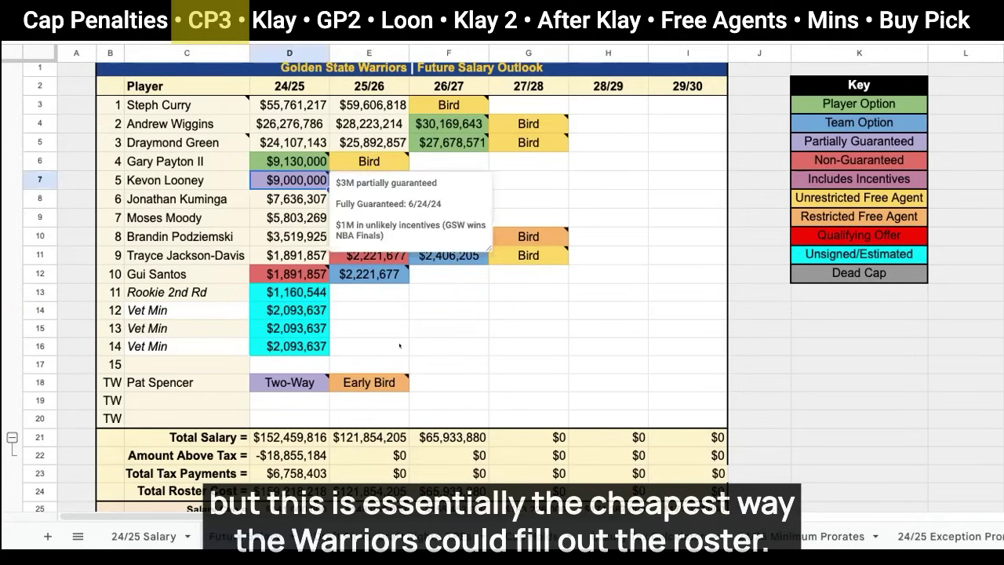
left_click(399, 345)
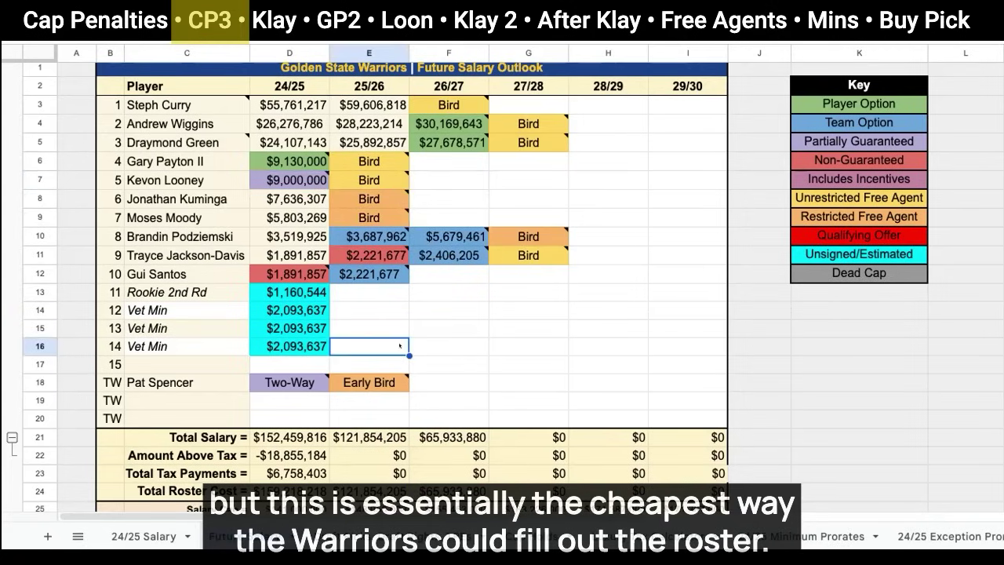
scroll(399, 345, "down", 3)
scroll(399, 345, "up", 2)
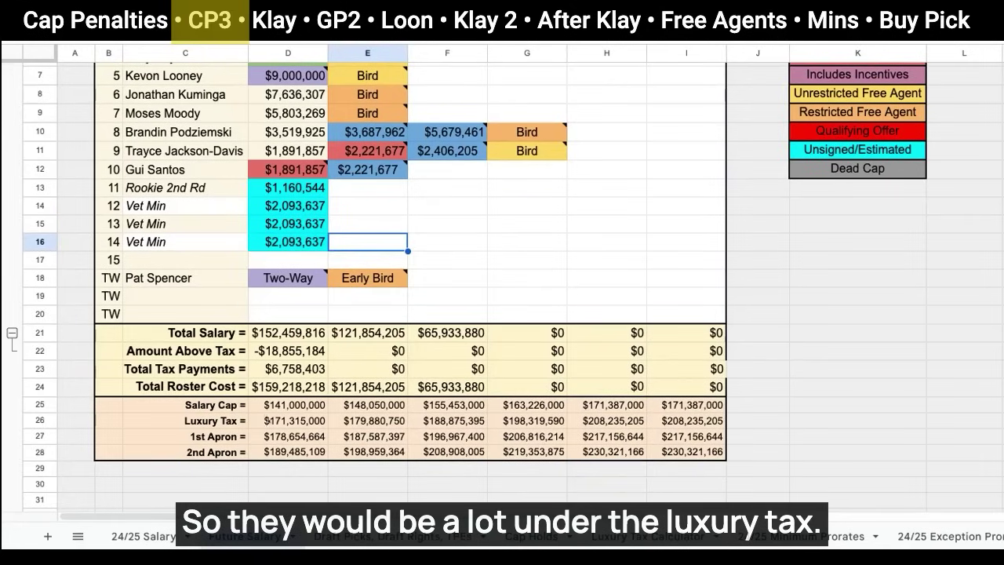
left_click(280, 420)
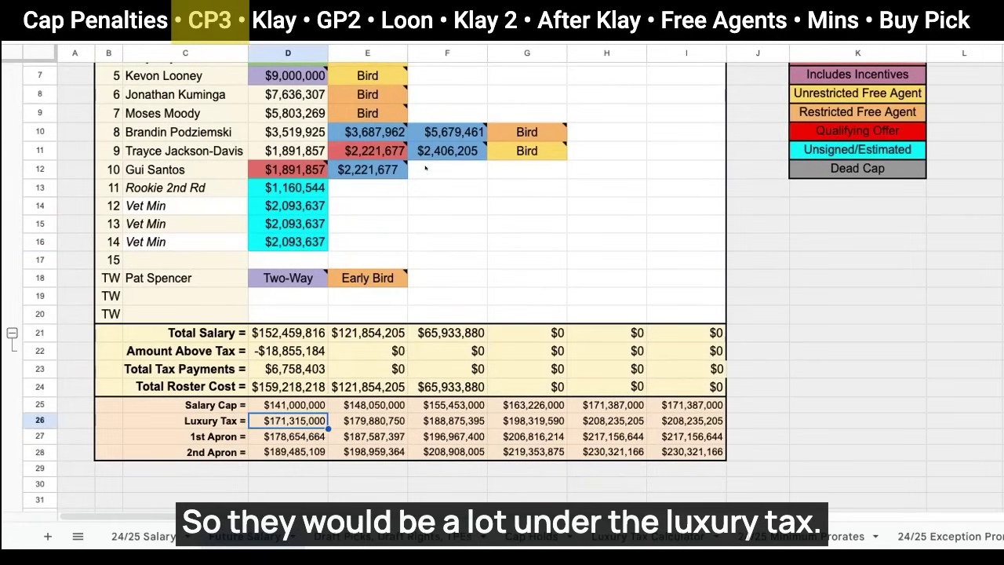
scroll(425, 167, "up", 2)
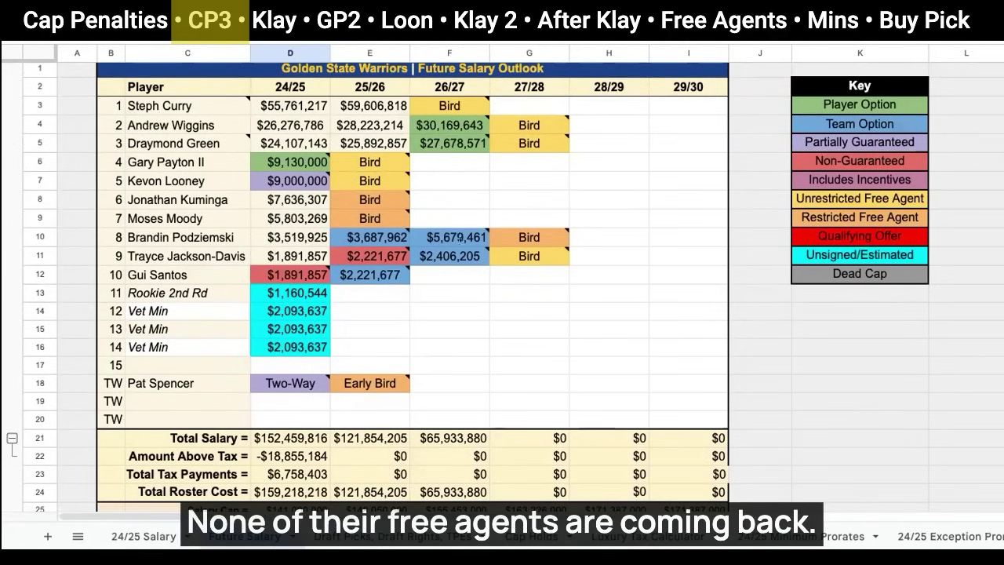
left_click(439, 345)
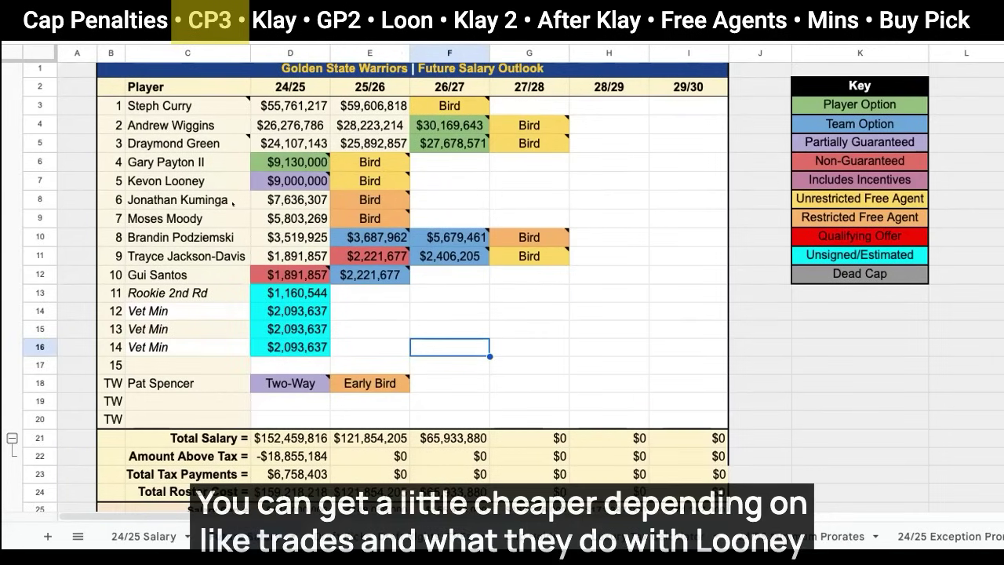
mouse_move(293, 160)
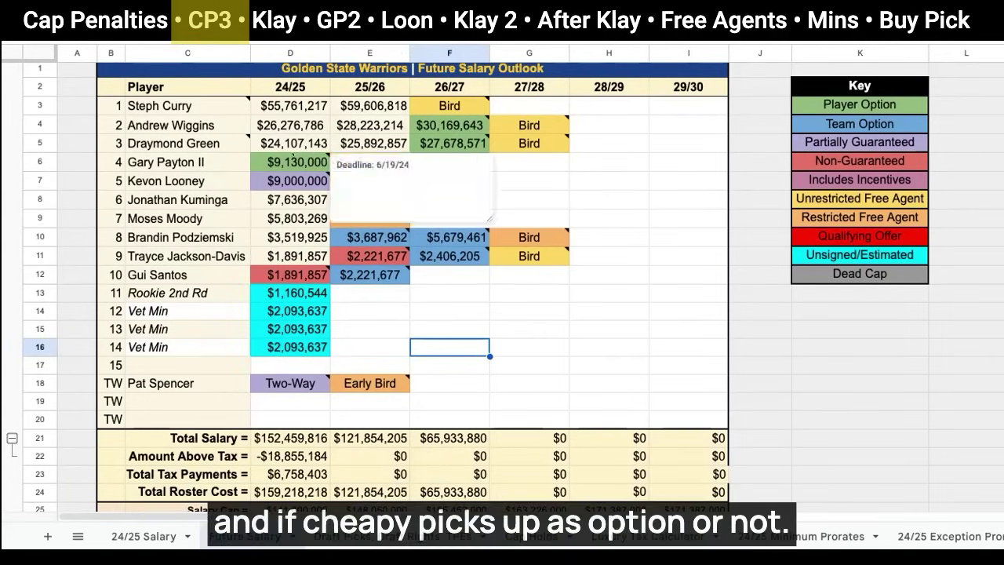
left_click(426, 321)
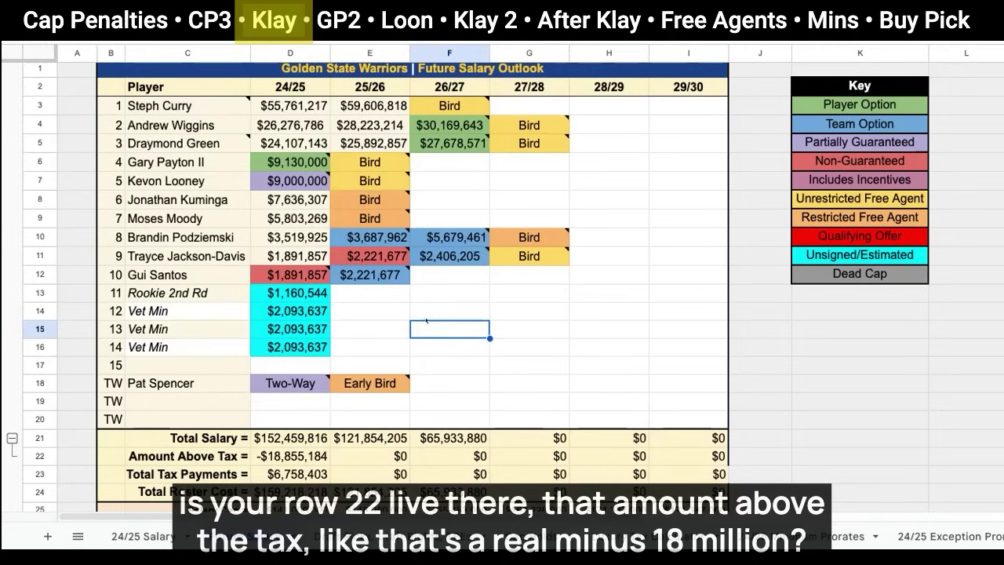
scroll(425, 319, "down", 3)
scroll(377, 368, "up", 1)
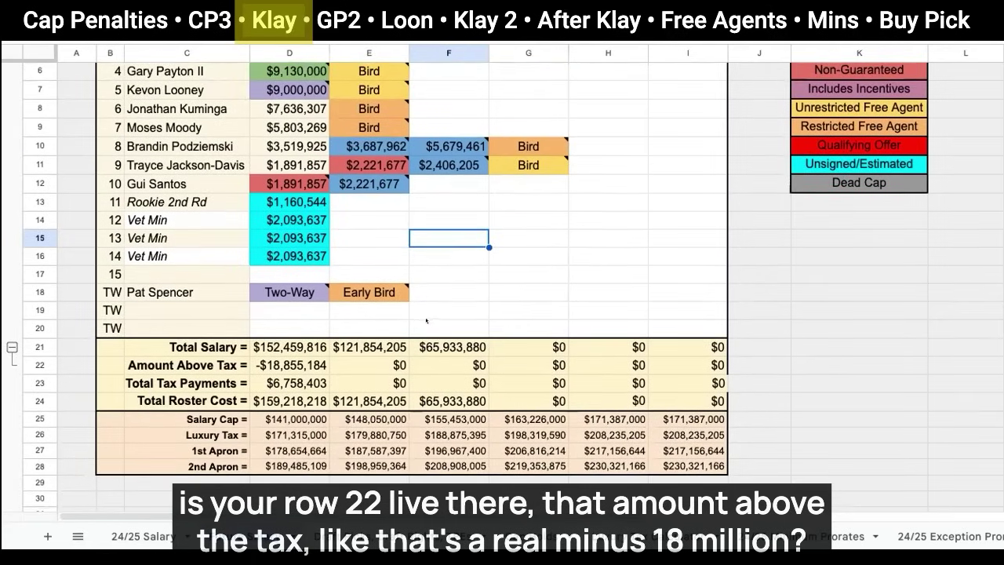
left_click(282, 362)
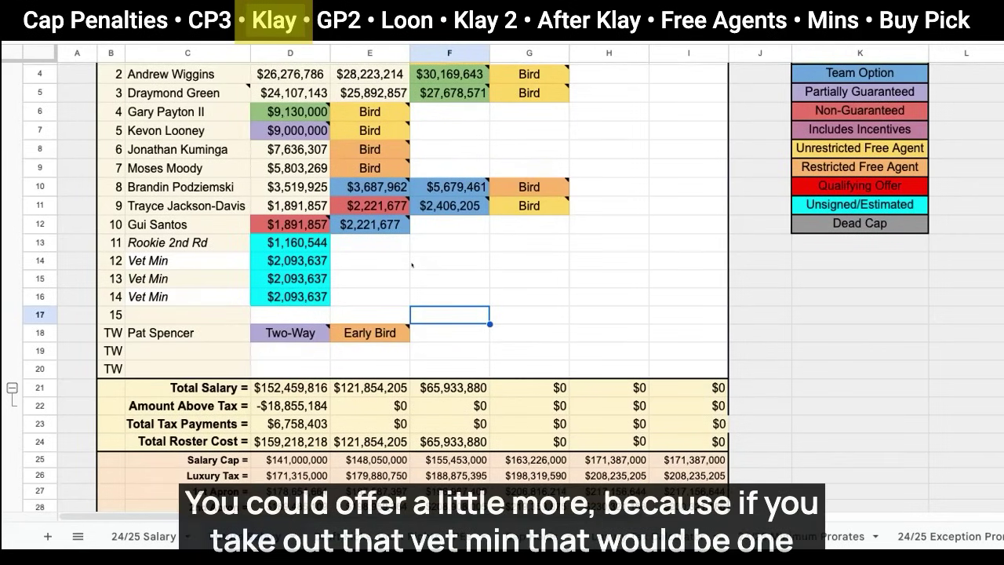
- Clear the 24/25 Vet Min salary in roster spot 14 to check the room under the tax without it
left_click(276, 296)
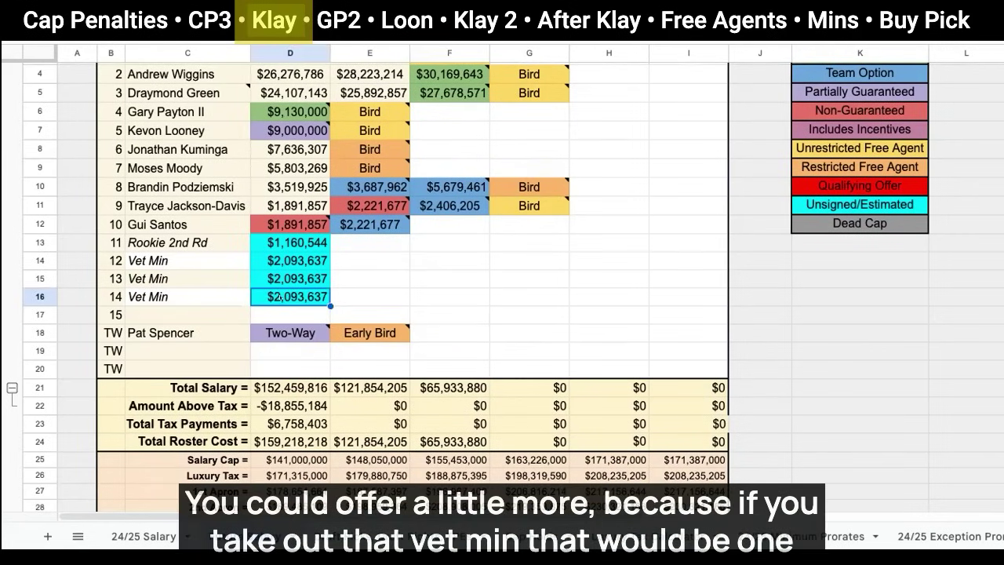
key("Delete")
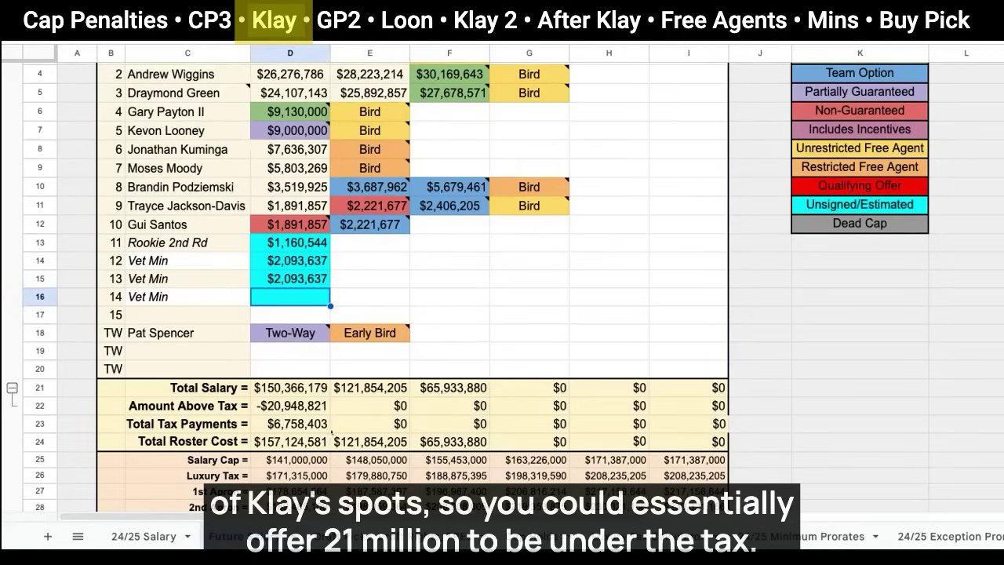
left_click(475, 225)
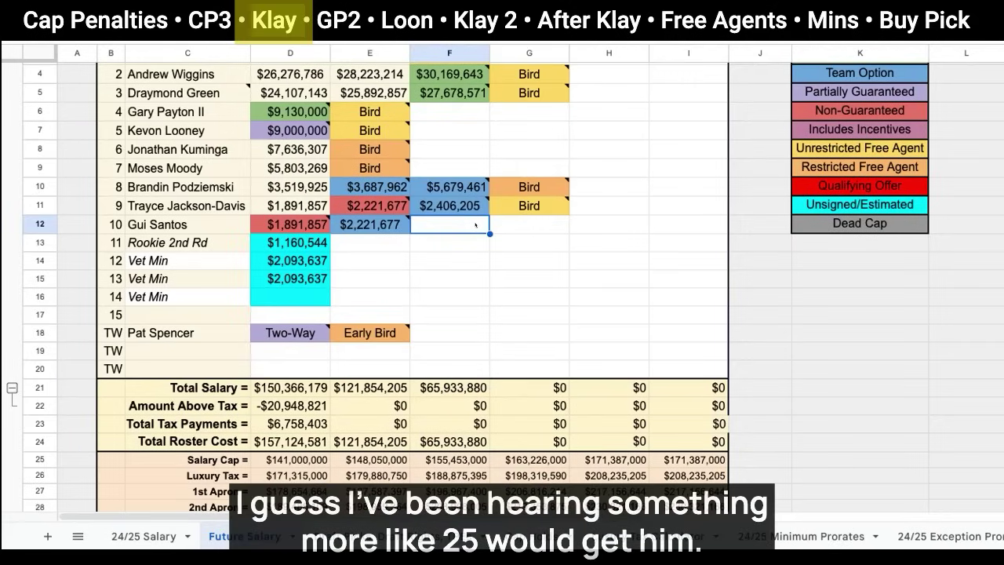
left_click(495, 288)
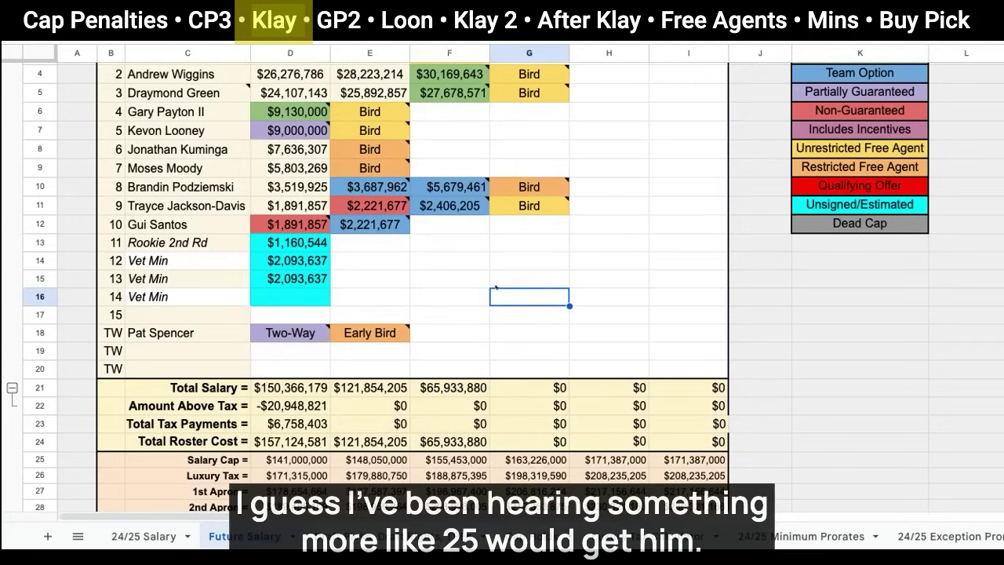
left_click(390, 295)
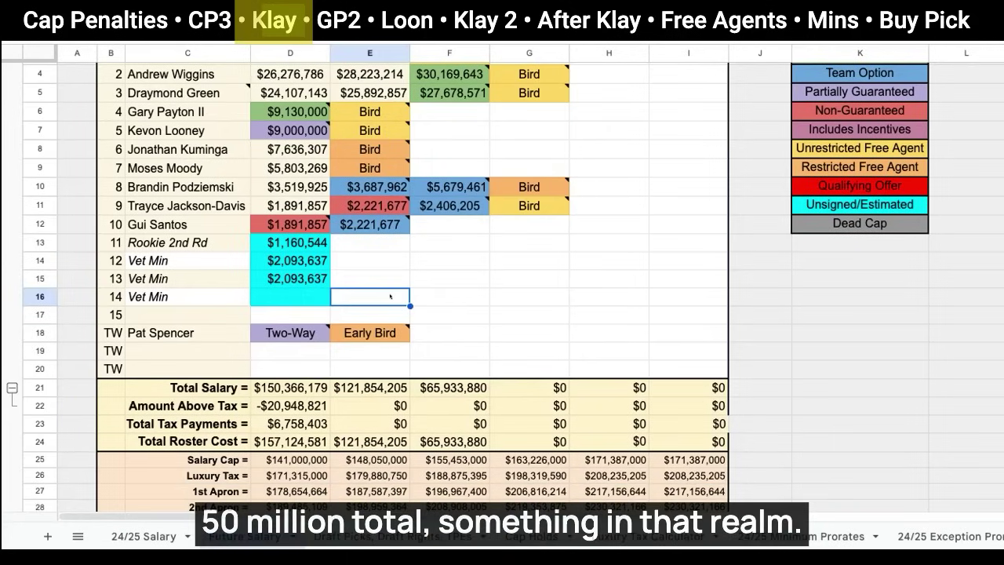
left_click(367, 243)
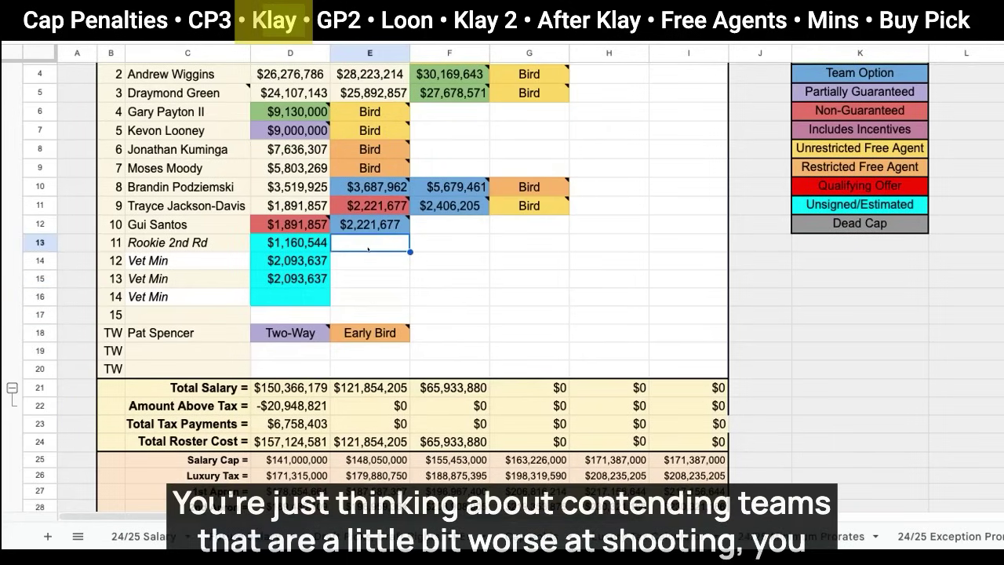
left_click(376, 298)
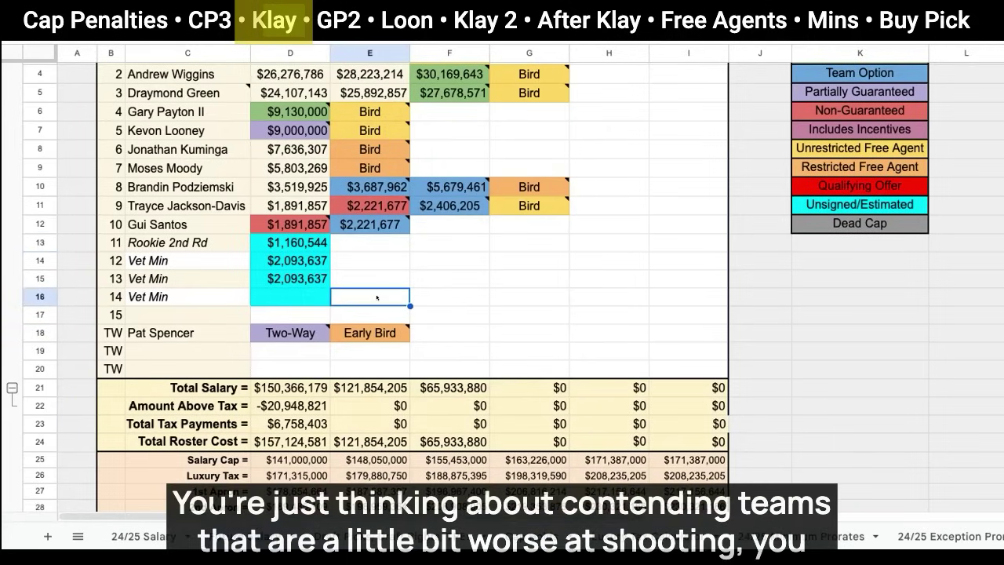
- Remove the cyan fill from spot 14's empty 24/25 salary cell, and restore the cyan-filled $2,093,637 Vet Min salary there
key("shift+Left")
key("ctrl+backslash")
key("shift+Right")
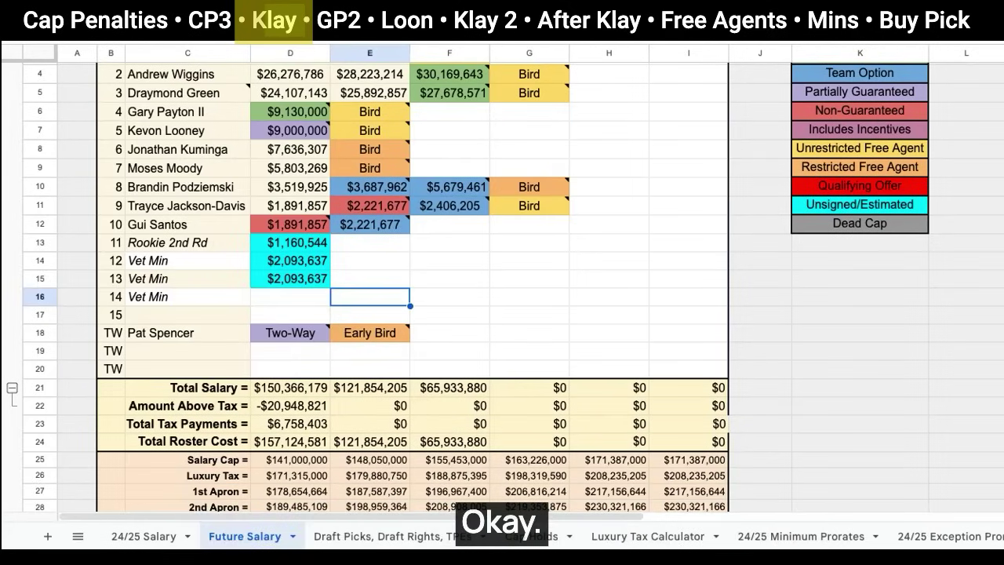
key("Left")
type("$2,093,637")
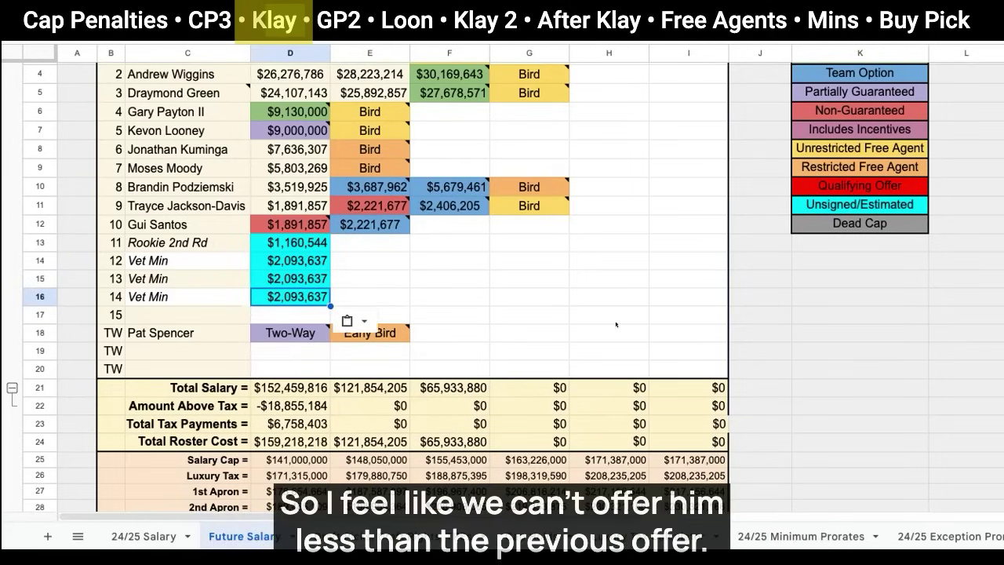
left_click(608, 333)
left_click(688, 405)
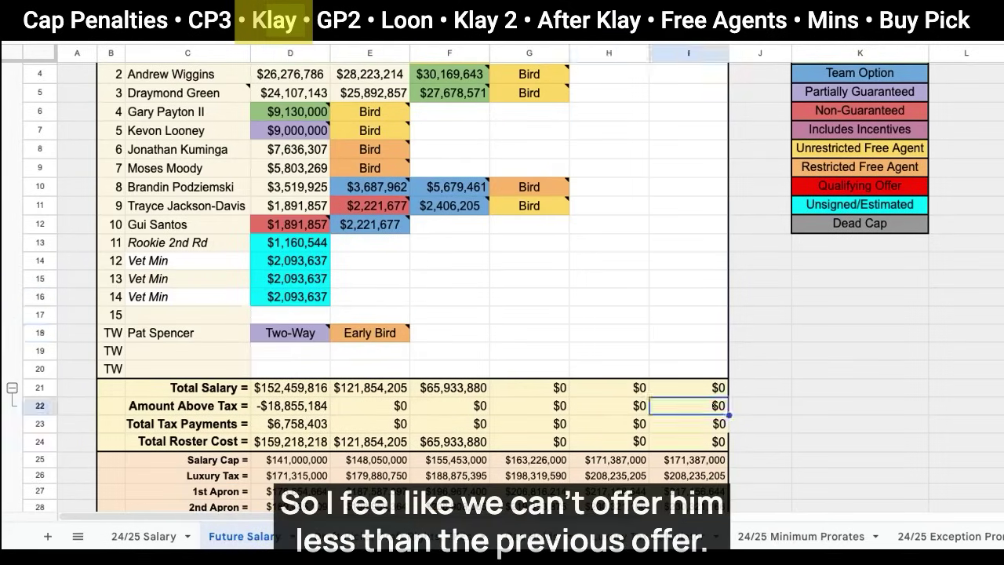
left_click(741, 330)
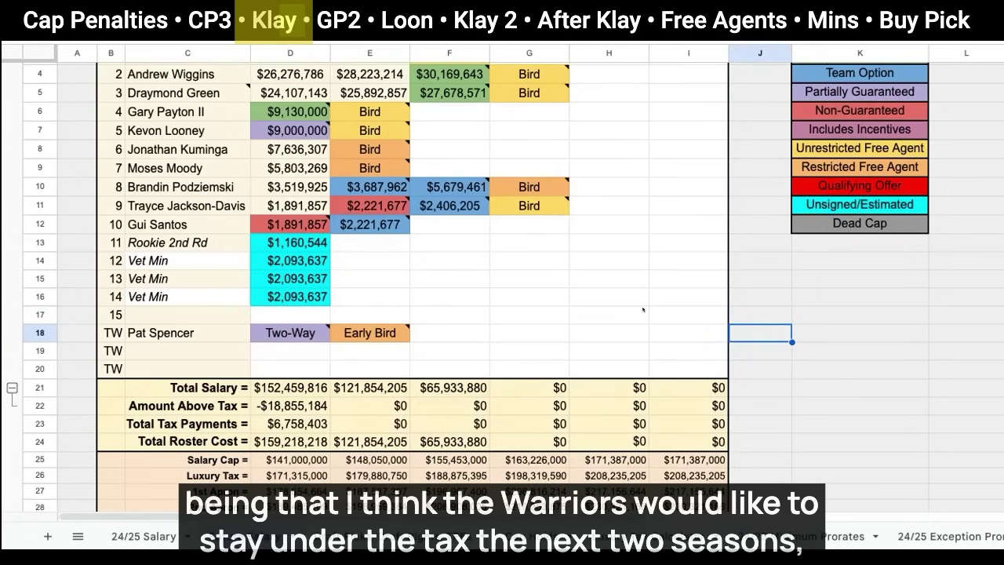
- Set Jonathan Kuminga's 25/26 salary to $22,000,000 with the cyan Unsigned/Estimated fill
scroll(642, 310, "up", 1)
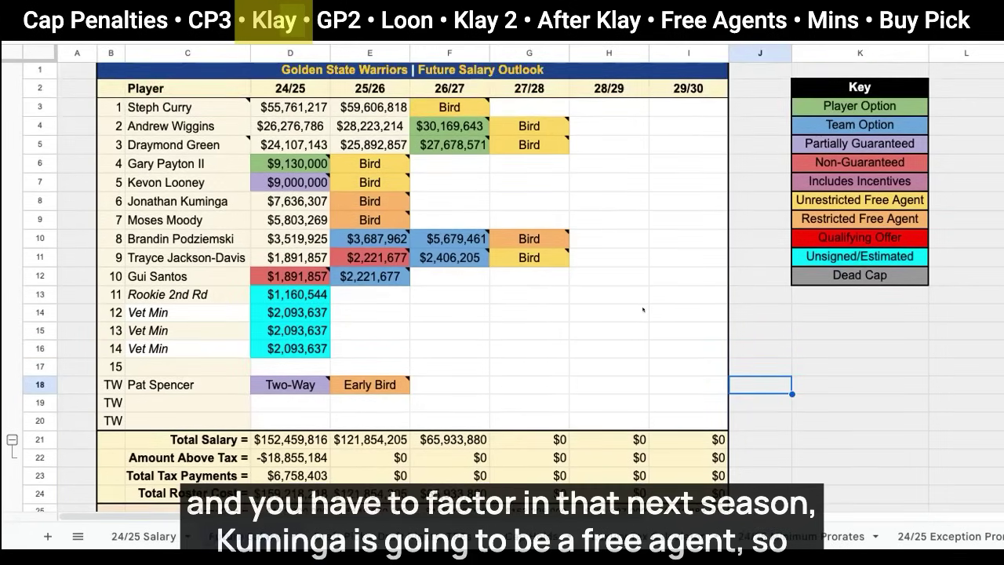
left_click(353, 191)
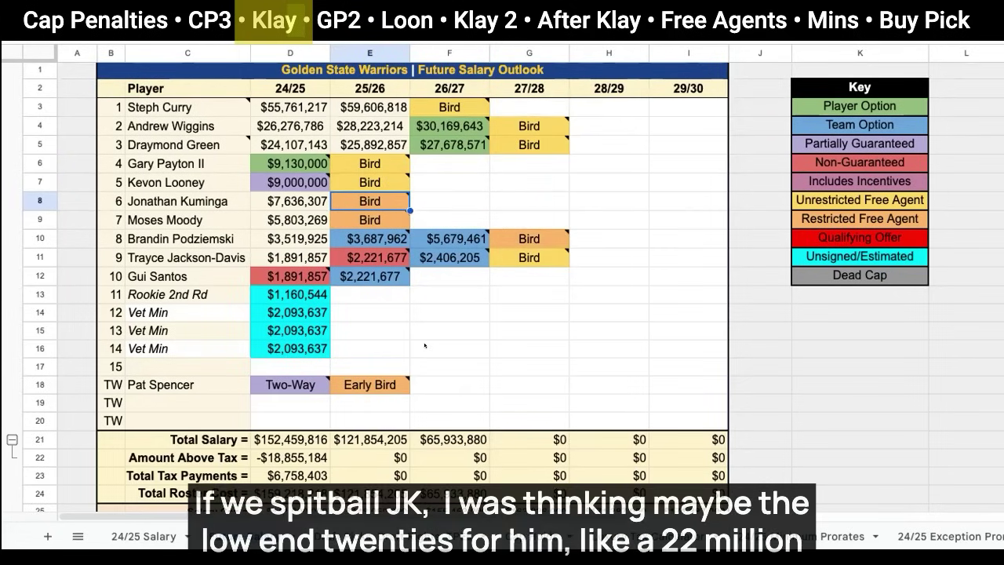
type("2093637")
type("2")
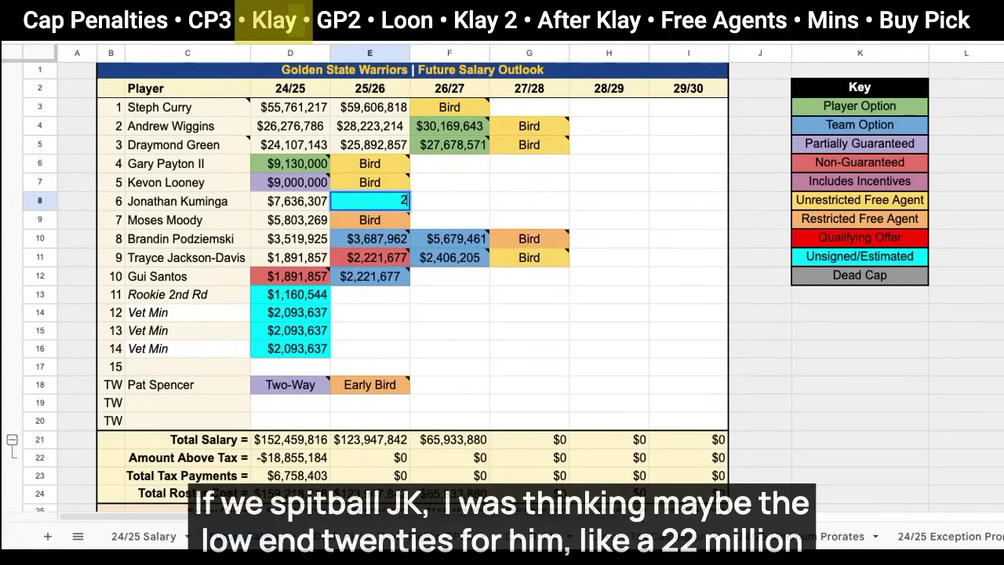
type("2,000,000")
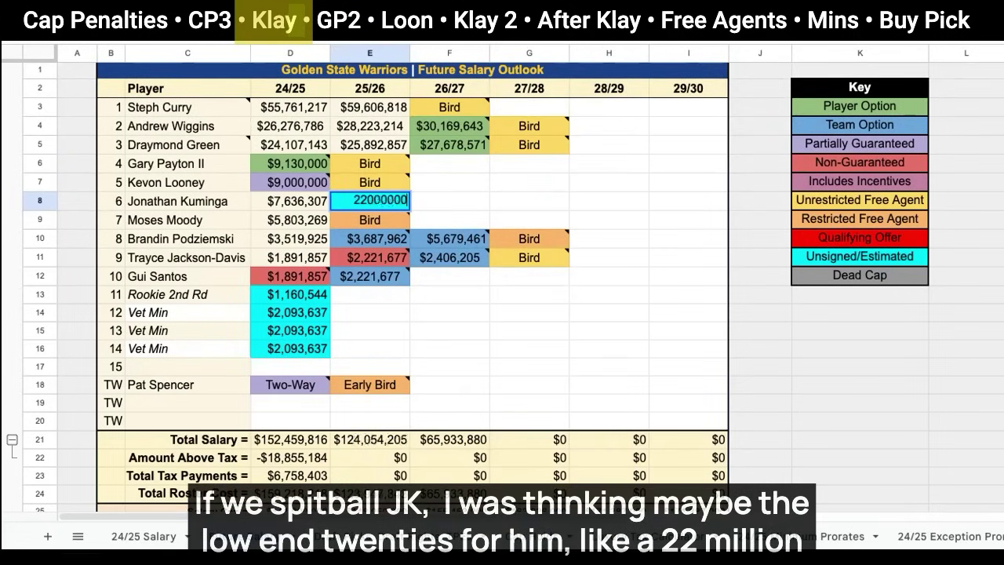
key("Return")
left_click(369, 201)
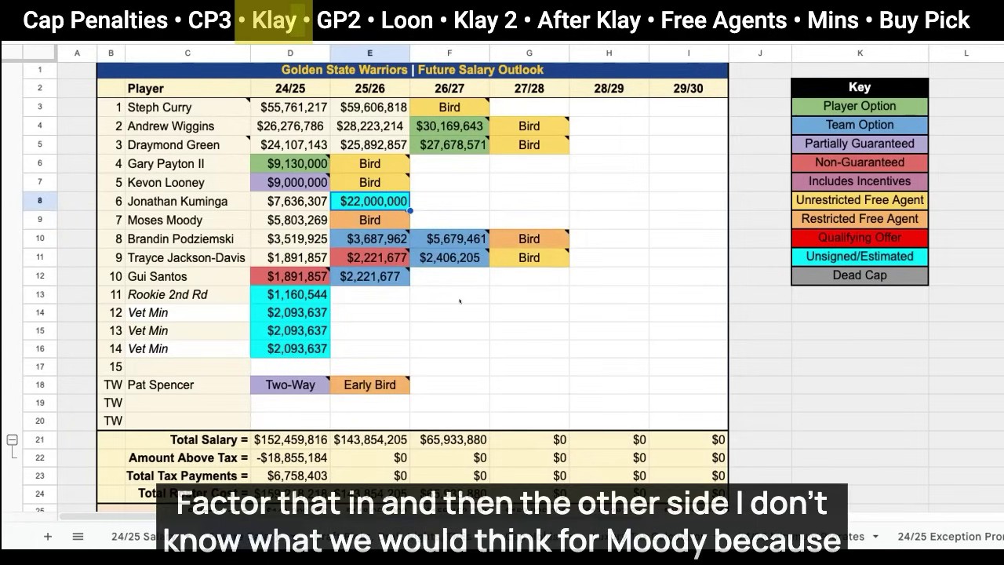
- Review Moses Moody's salary entries and the guarantee note on Trayce Jackson-Davis's 25/26 salary
left_click(305, 225)
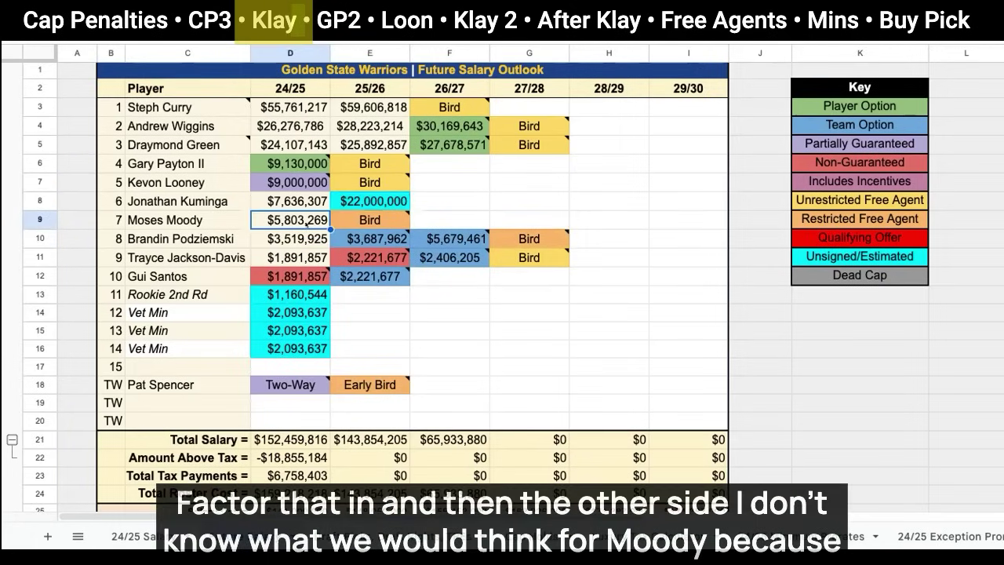
key("Right")
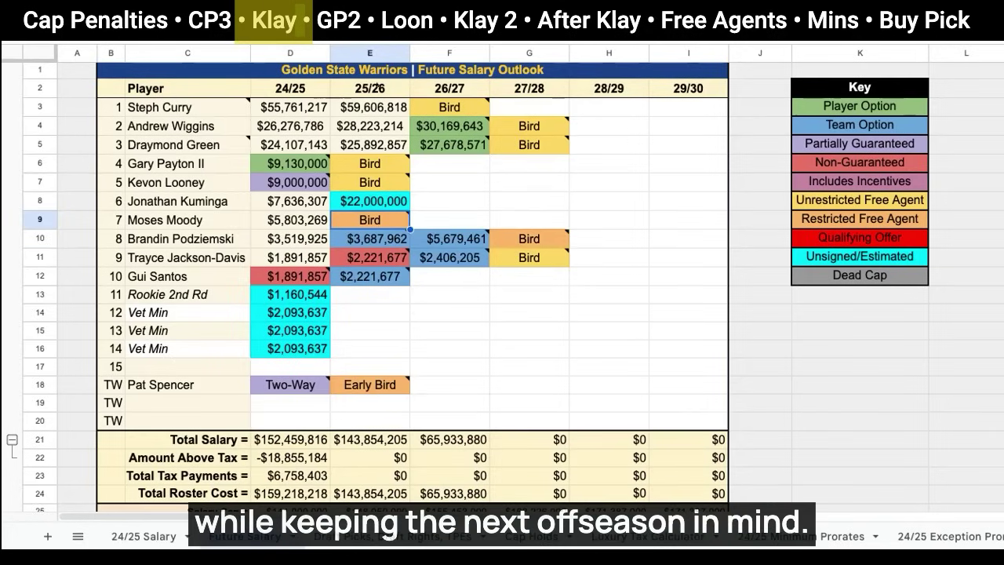
left_click(377, 87)
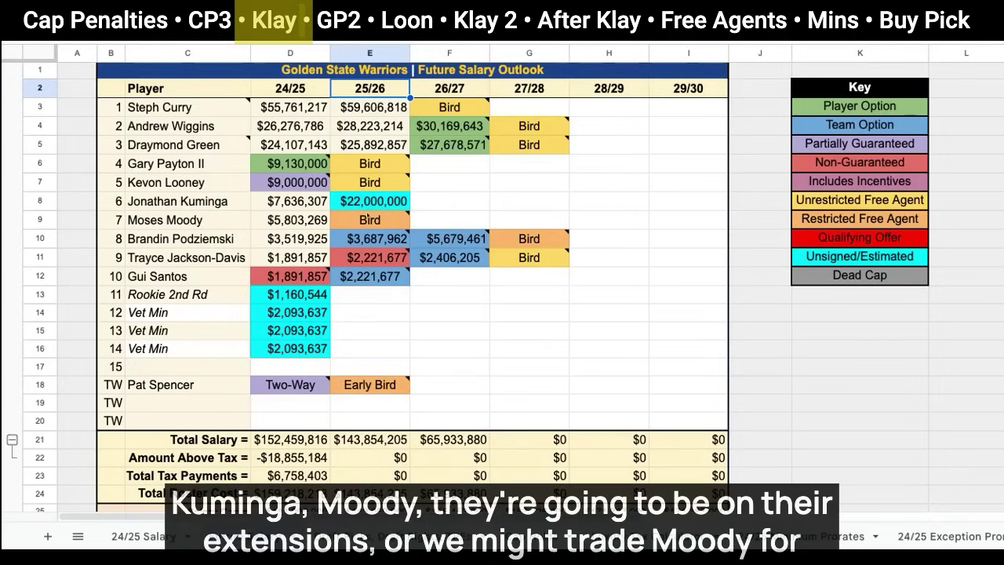
left_click(369, 219)
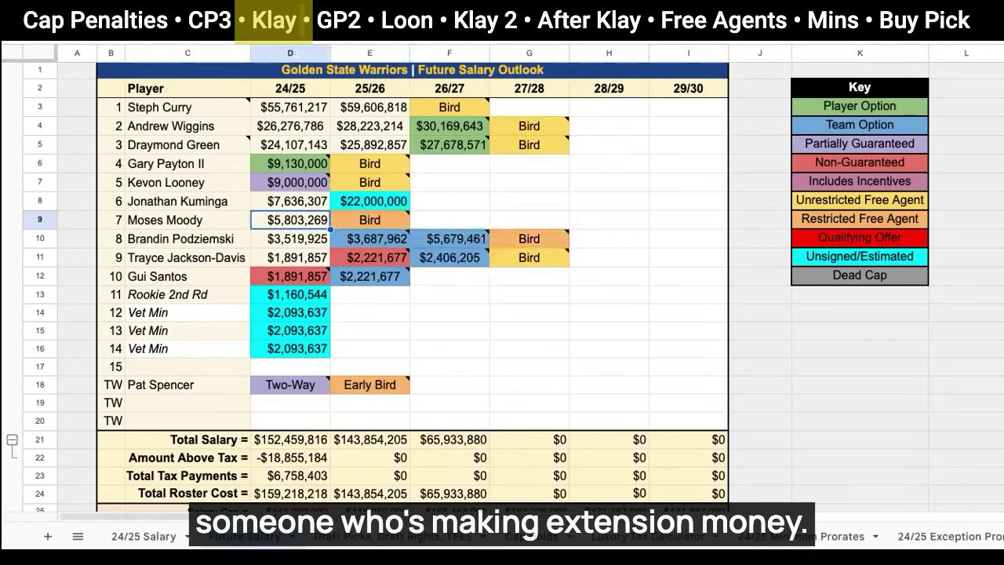
left_click(449, 220)
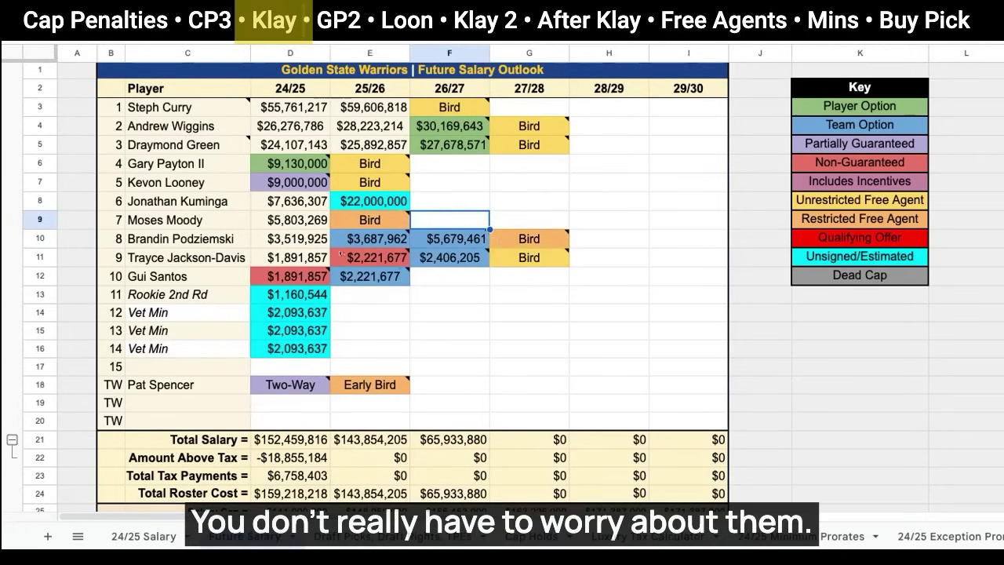
mouse_move(342, 256)
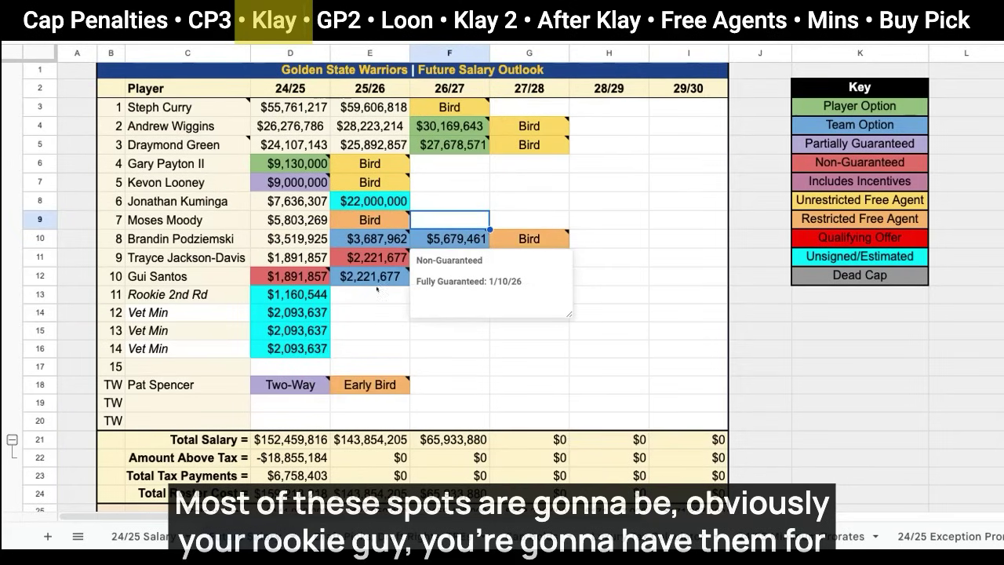
- Review the deadline note on Gary Payton II's 24/25 player option and the cap hold note on his 25/26 Bird cell
left_click(428, 367)
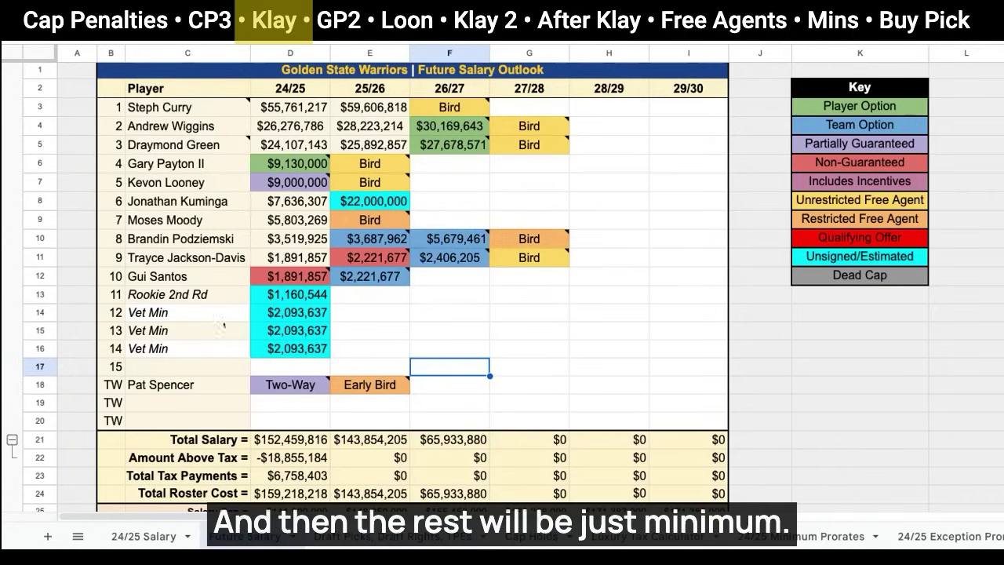
mouse_move(283, 167)
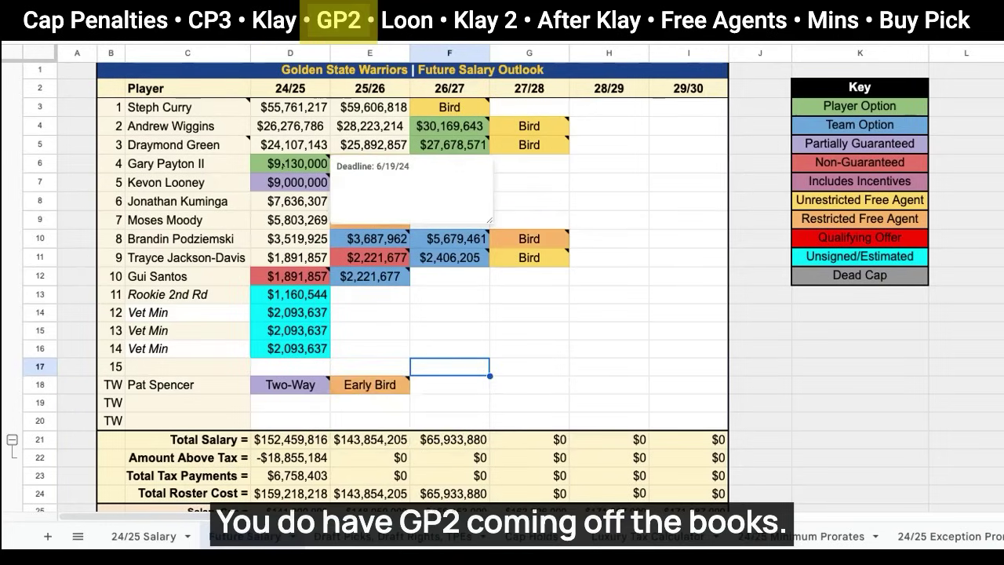
left_click(452, 289)
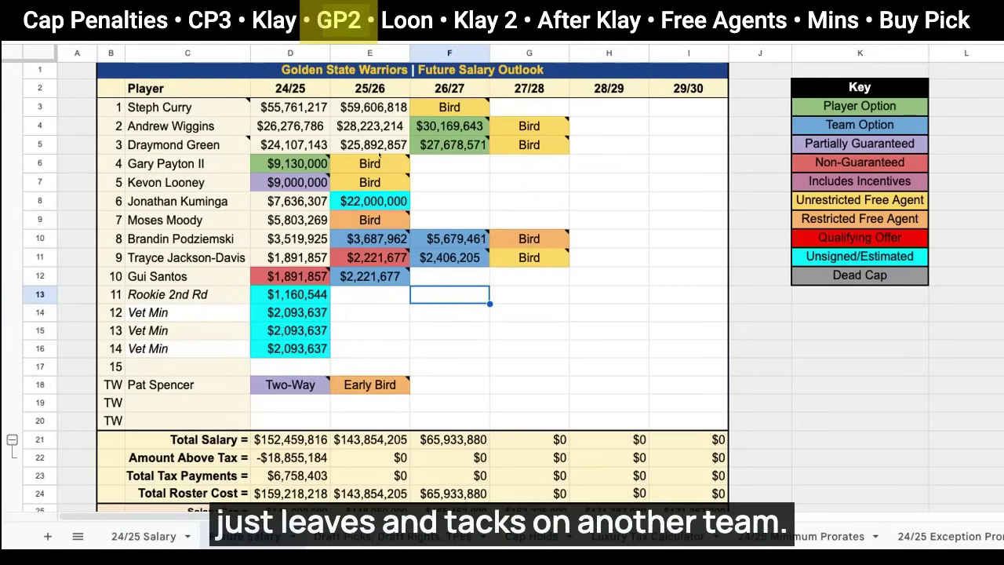
left_click(379, 157)
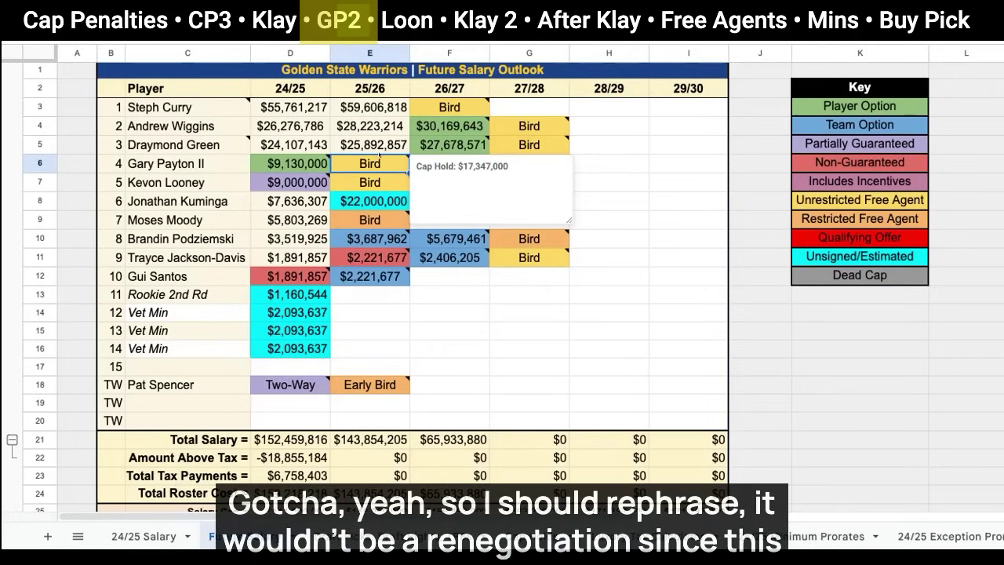
left_click(280, 161)
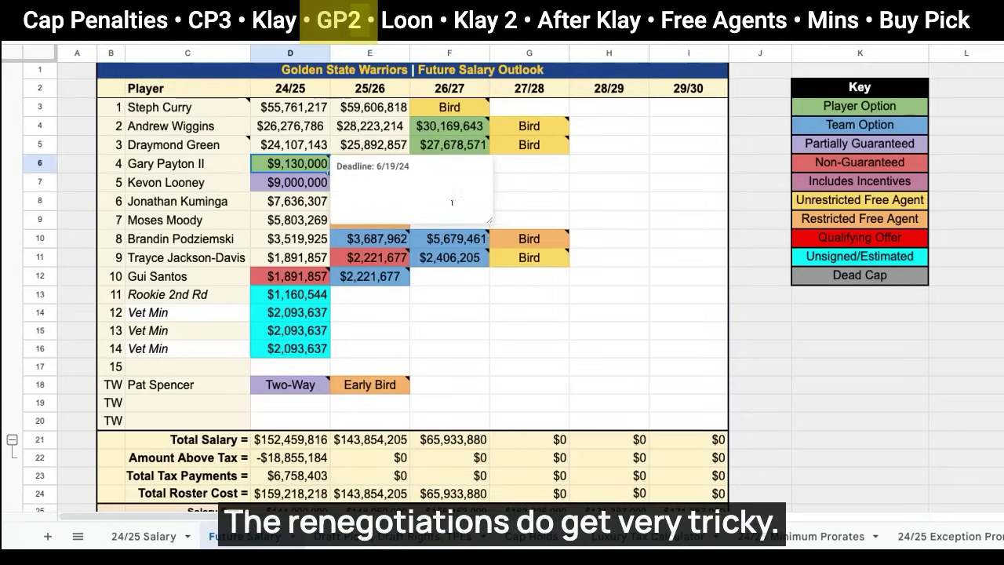
left_click(548, 302)
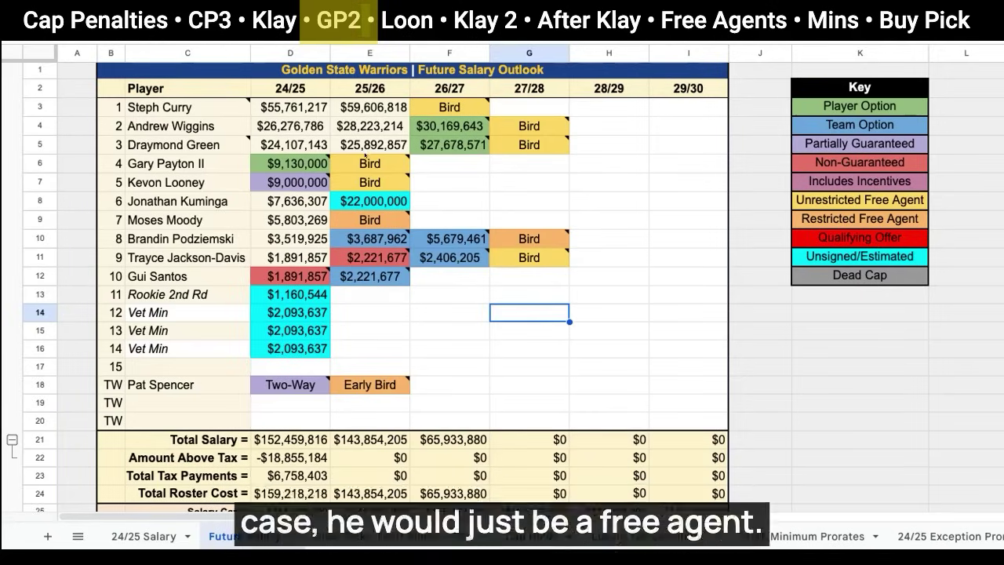
mouse_move(365, 157)
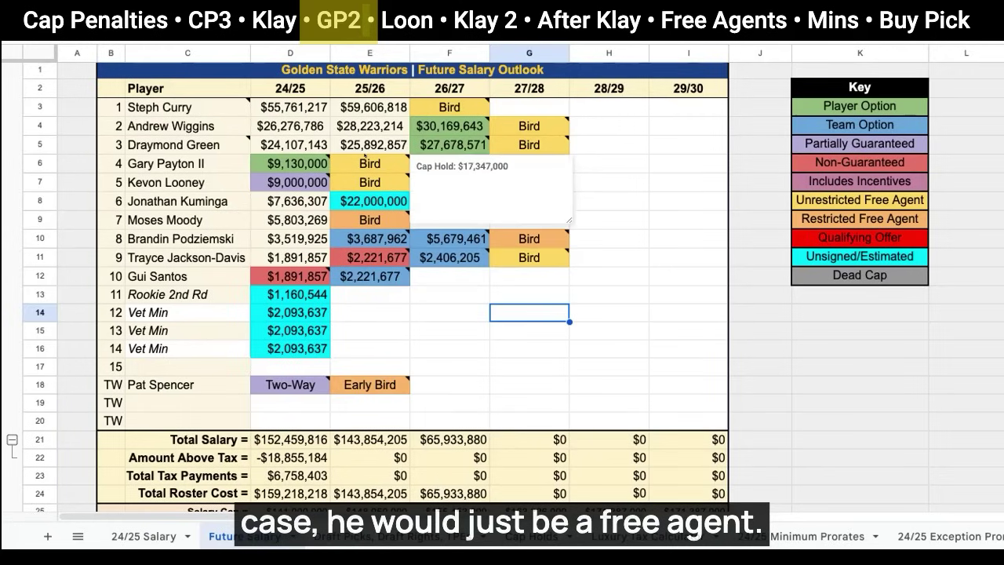
left_click(603, 180)
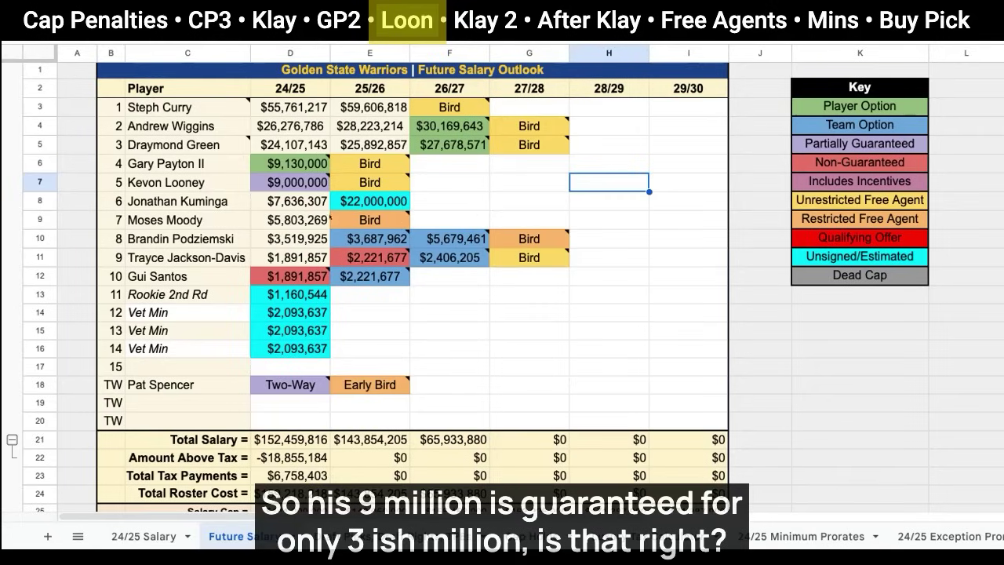
- Check Kevon Looney's 24/25 guarantee note and look up the 2024/25 minimum salary for 9 years of service
left_click(292, 182)
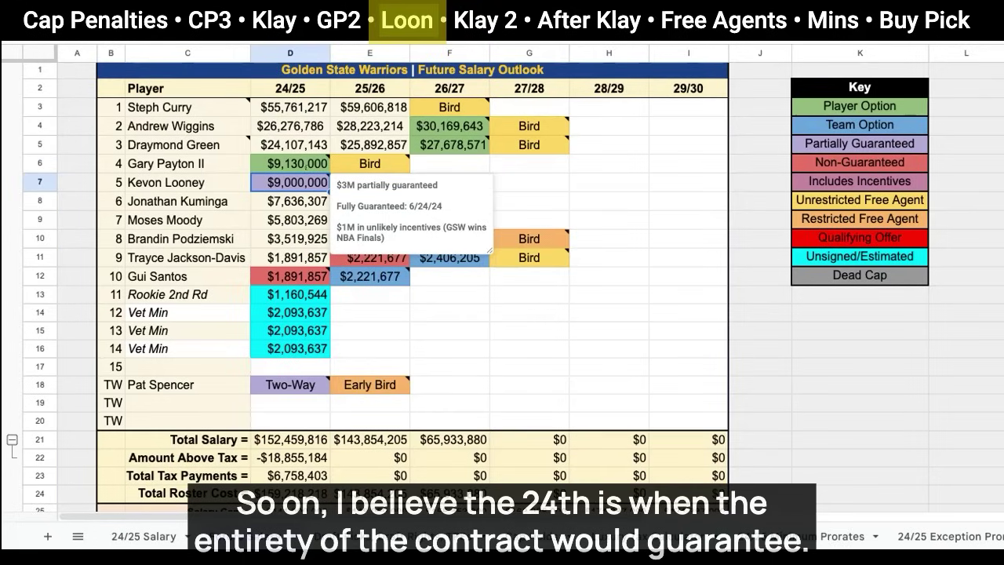
left_click(514, 180)
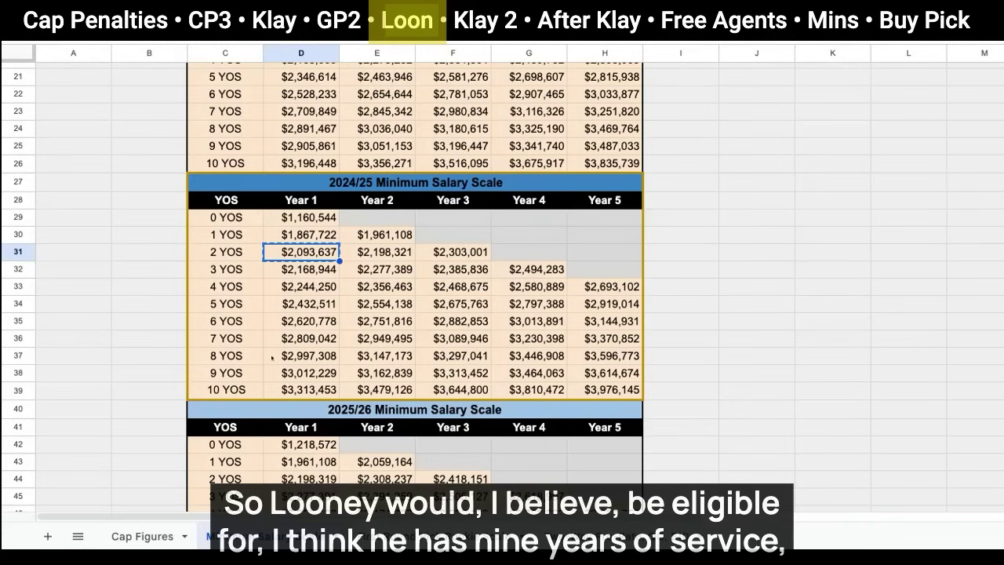
key("ctrl+c")
left_click(327, 371)
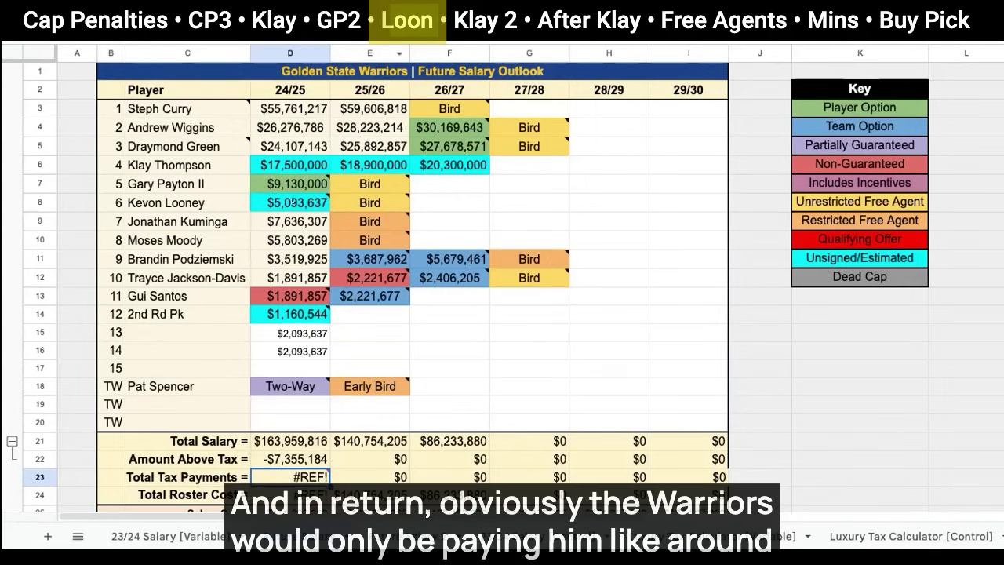
mouse_move(295, 210)
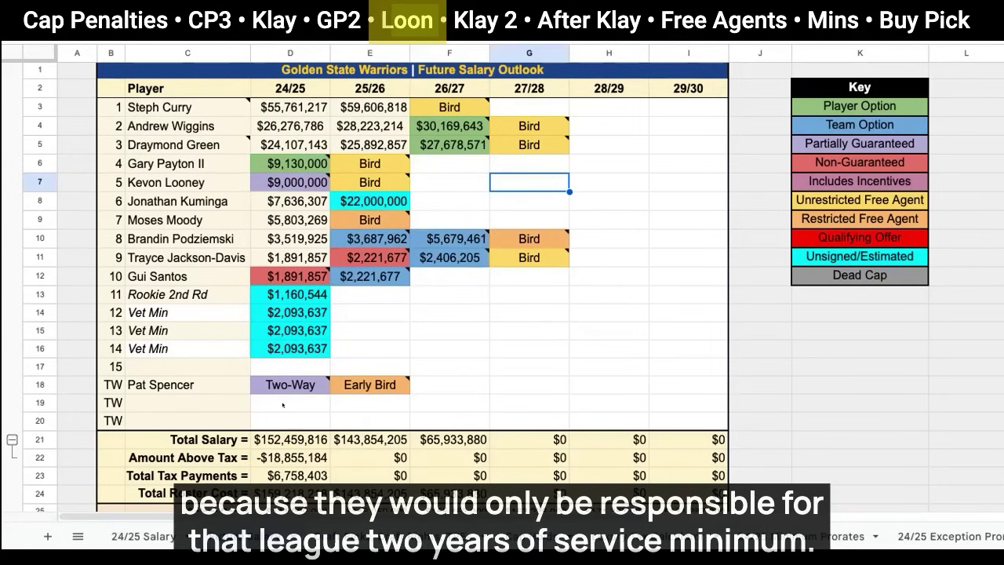
- Set Kevon Looney's 24/25 salary to $5,093,637 and give it the cyan Unsigned/Estimated fill
left_click(293, 313)
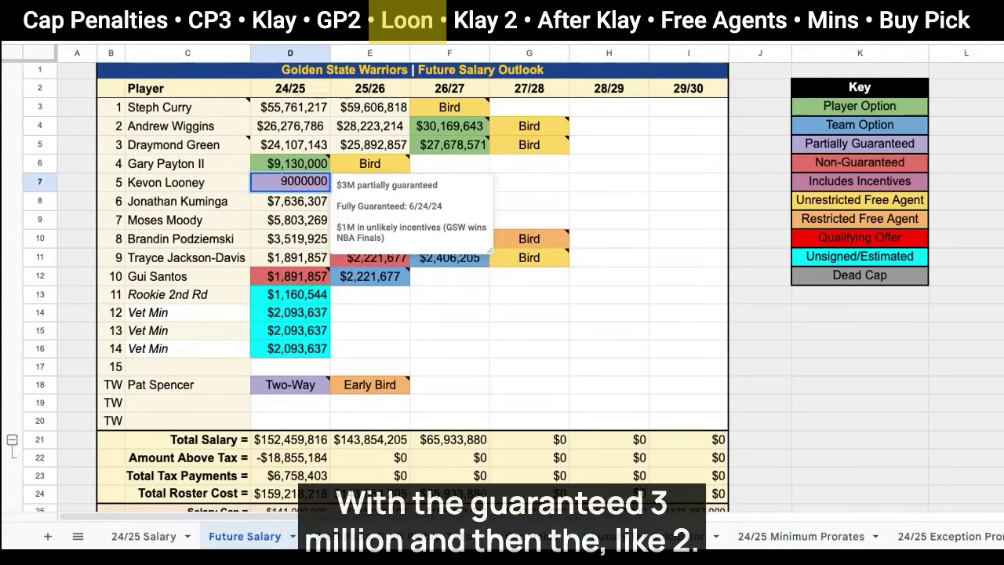
key("ctrl+a")
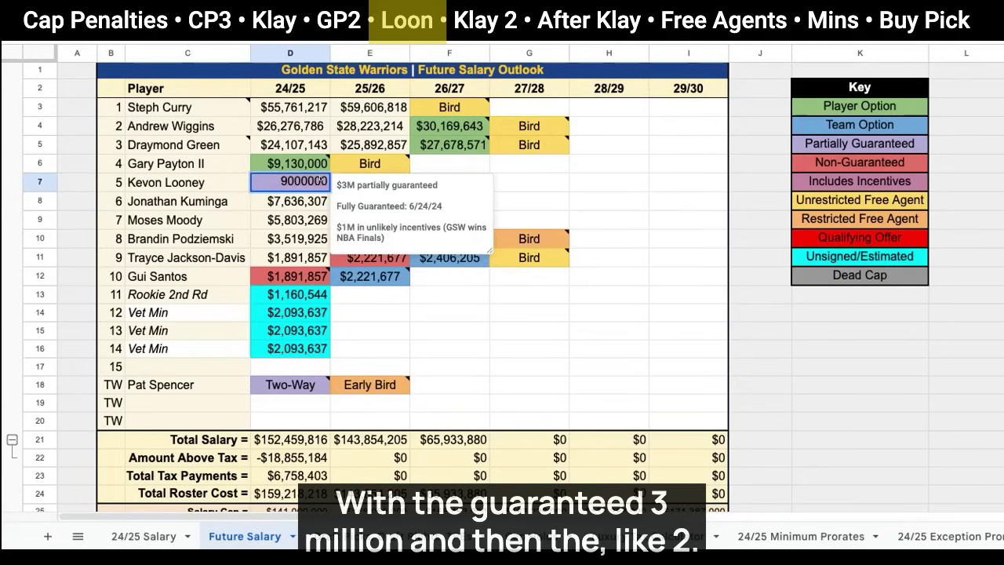
key("Escape")
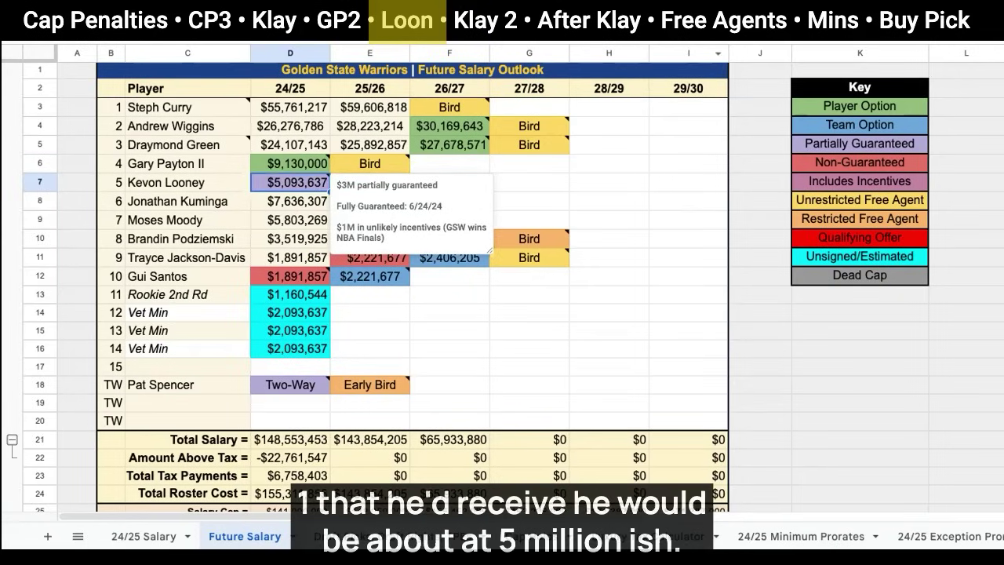
left_click(604, 31)
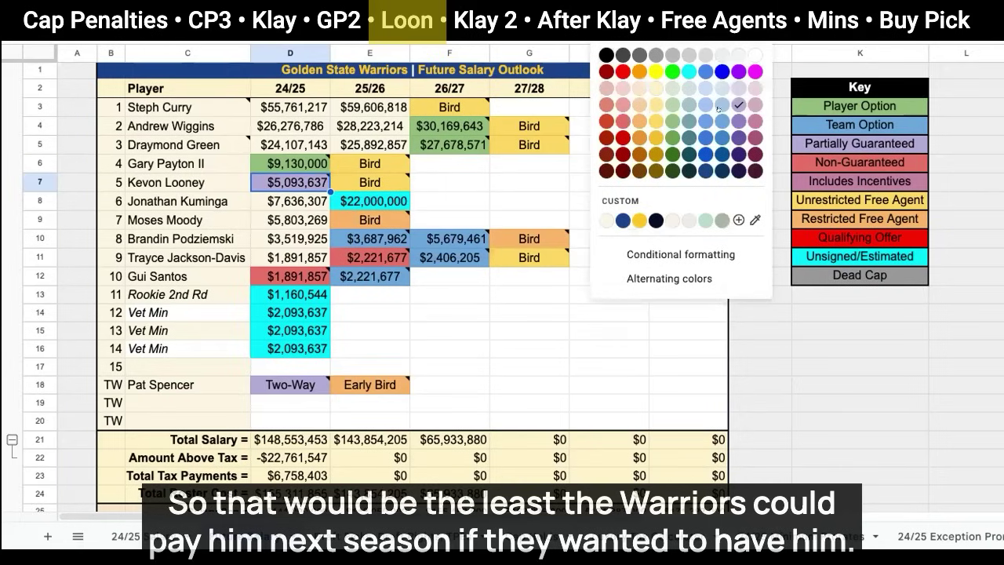
left_click(689, 71)
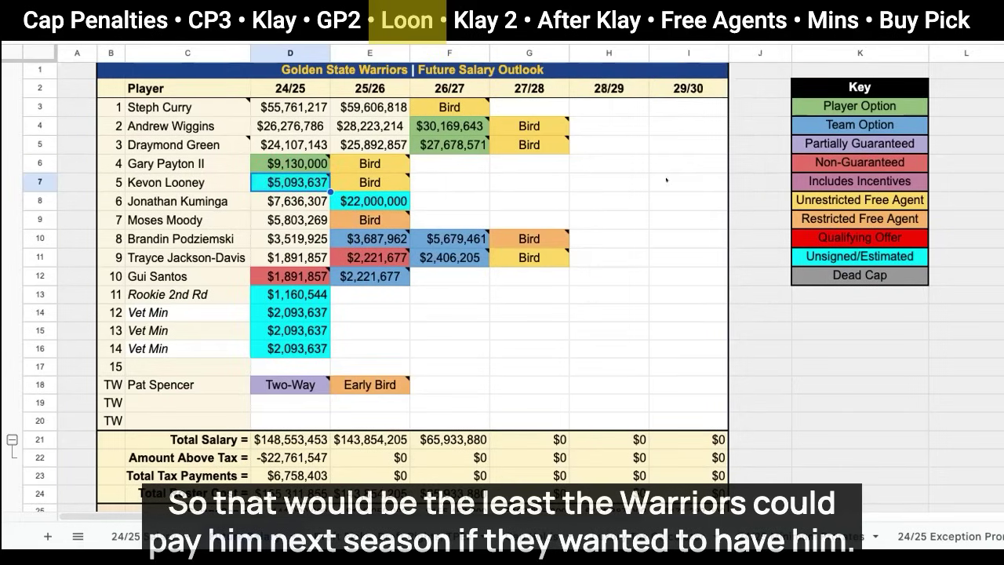
left_click(655, 229)
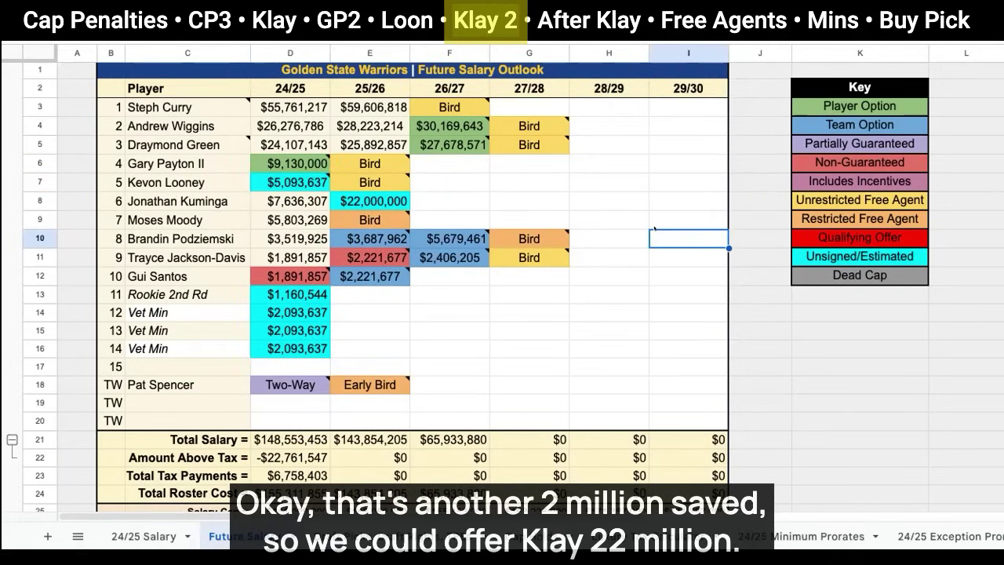
- Clear the 24/25 salary of the Vet Min in roster spot 14 and check the 24/25 amount above tax
left_click(290, 348)
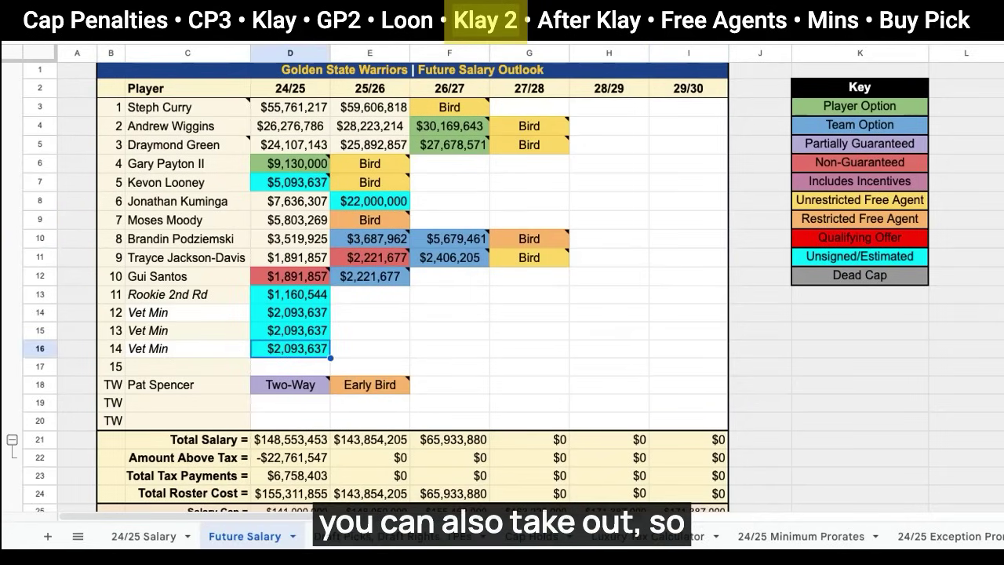
key("Delete")
left_click(290, 366)
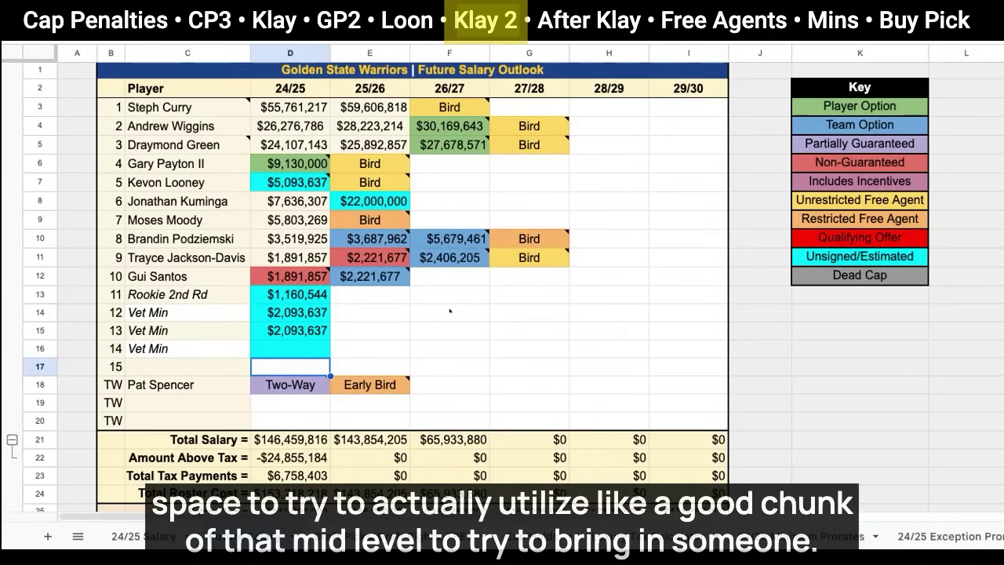
scroll(450, 311, "down", 2)
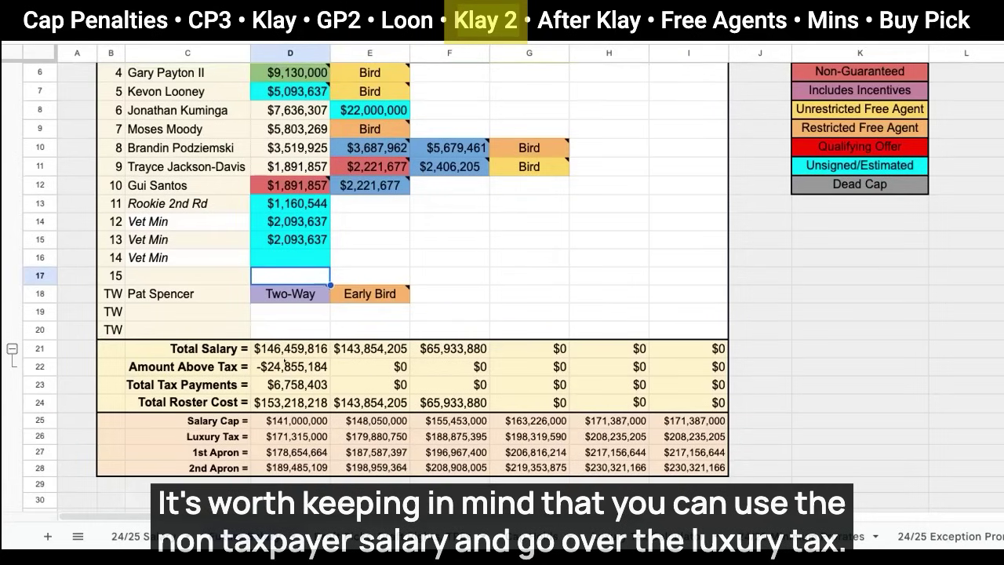
left_click(283, 366)
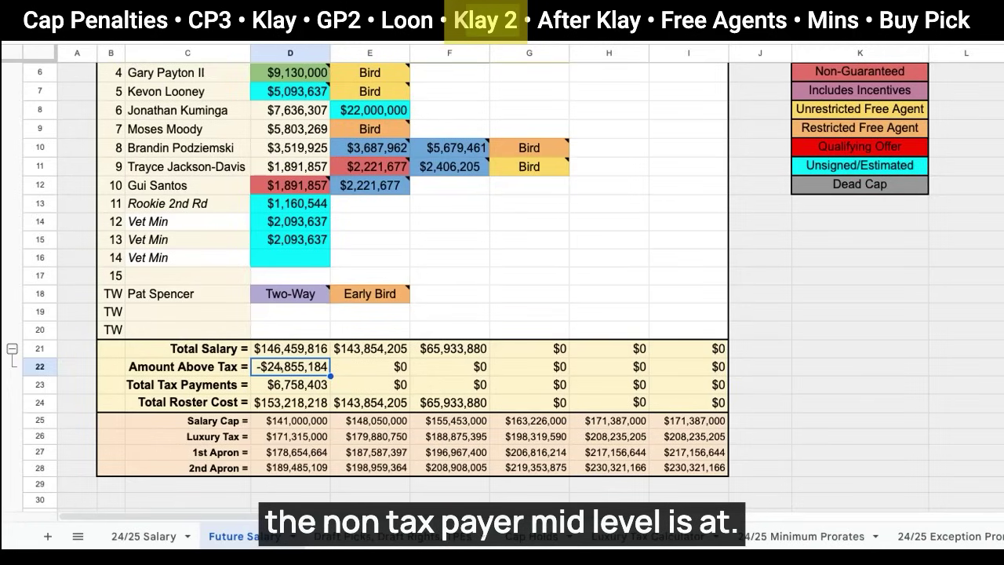
- Look up the 2024-2025 NTMLE in the Cap Figures sheet and compare it with the Warriors' 24/25 tax figures
mouse_move(298, 91)
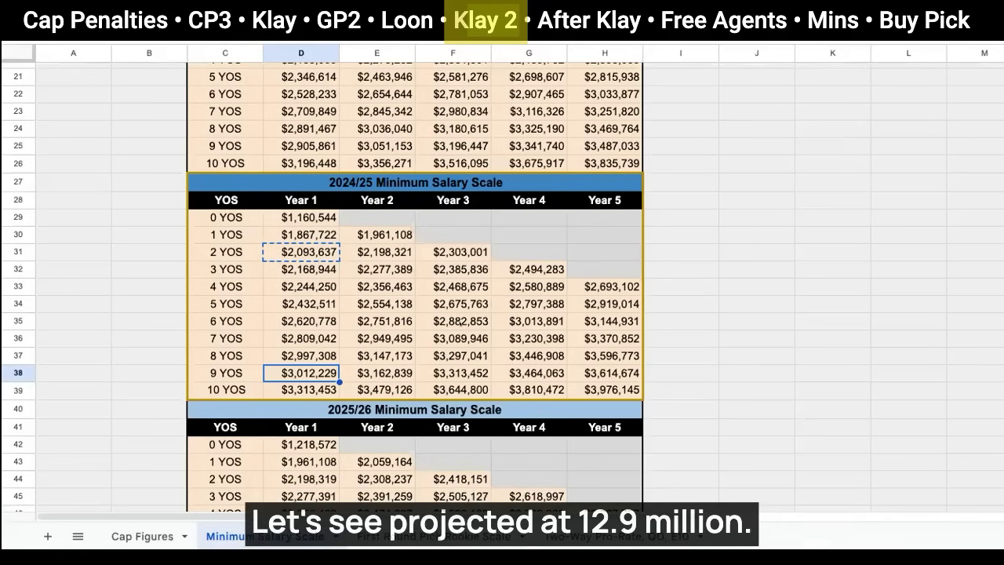
left_click(143, 536)
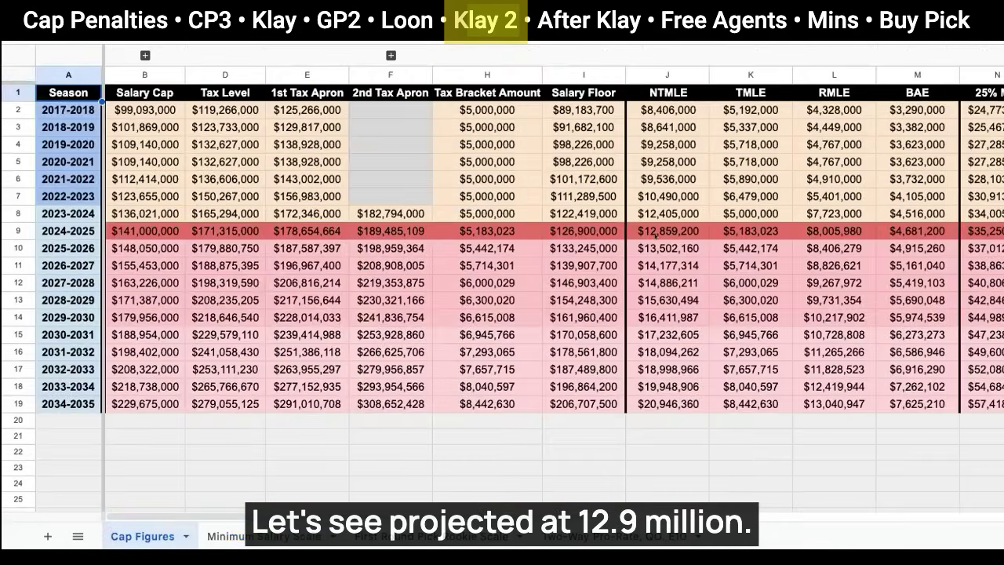
left_click(656, 233)
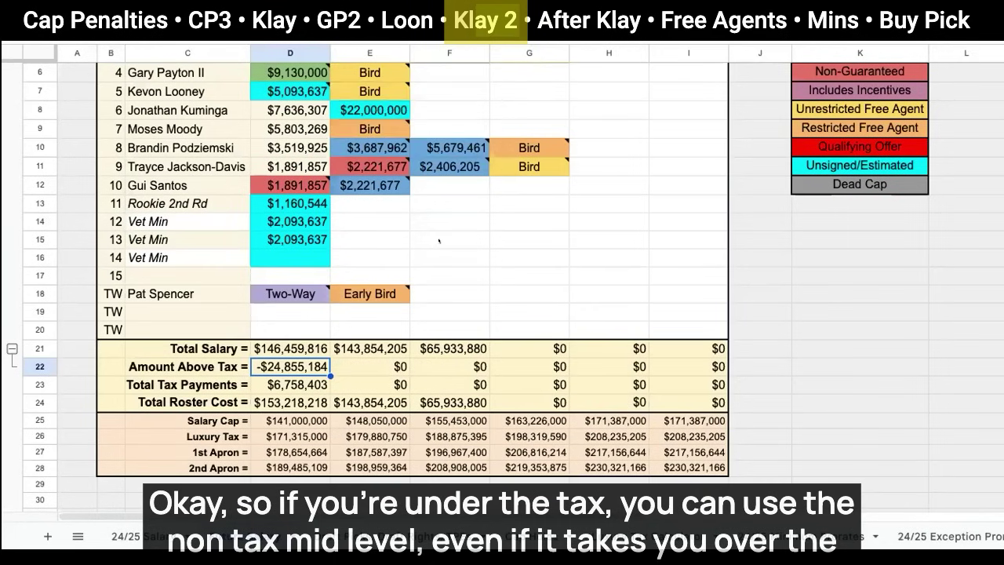
left_click(438, 240)
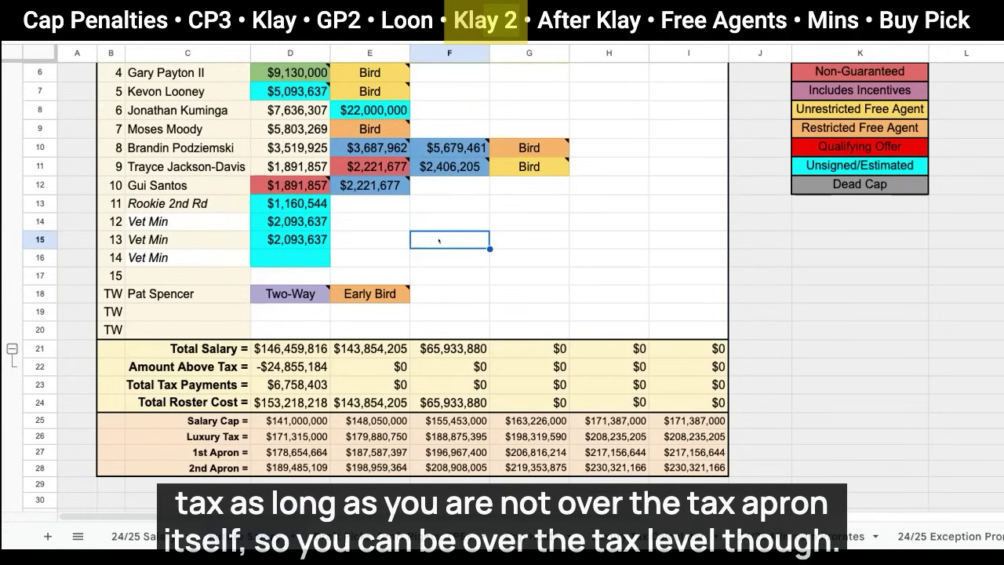
left_click(279, 383)
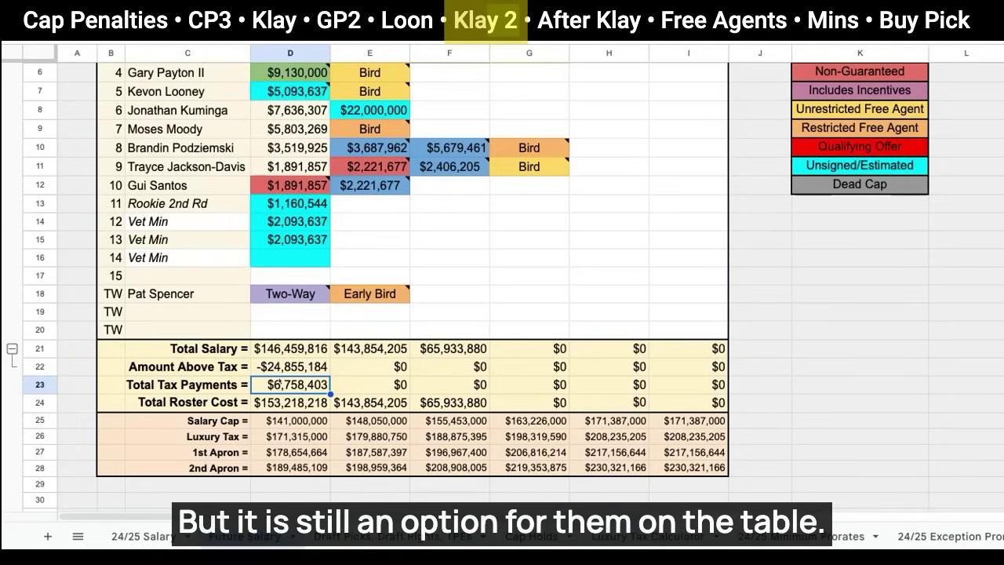
left_click(464, 366)
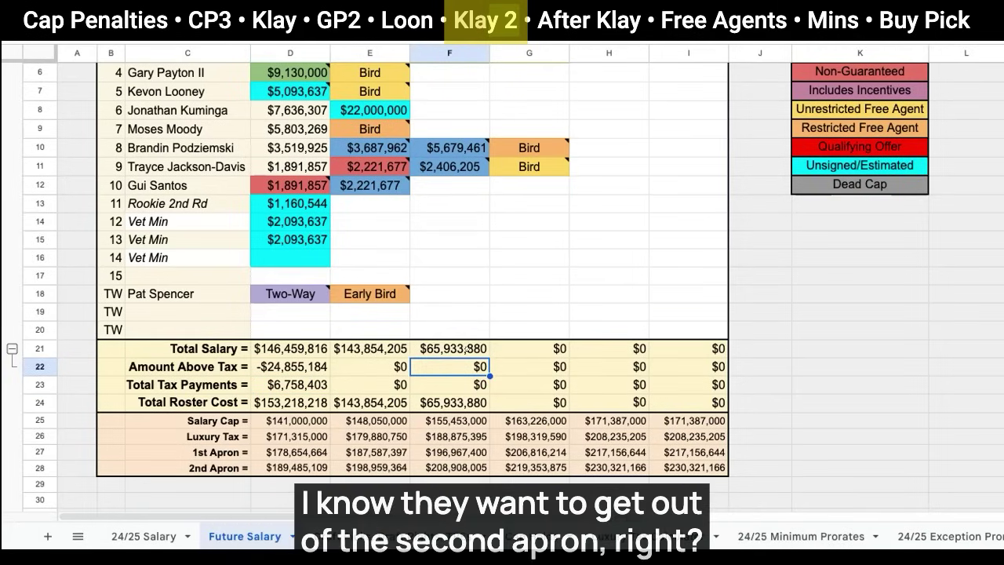
- Copy the $2,093,637 Vet Min salary from roster spot 13 into spot 14's 24/25 cell
scroll(473, 358, "up", 2)
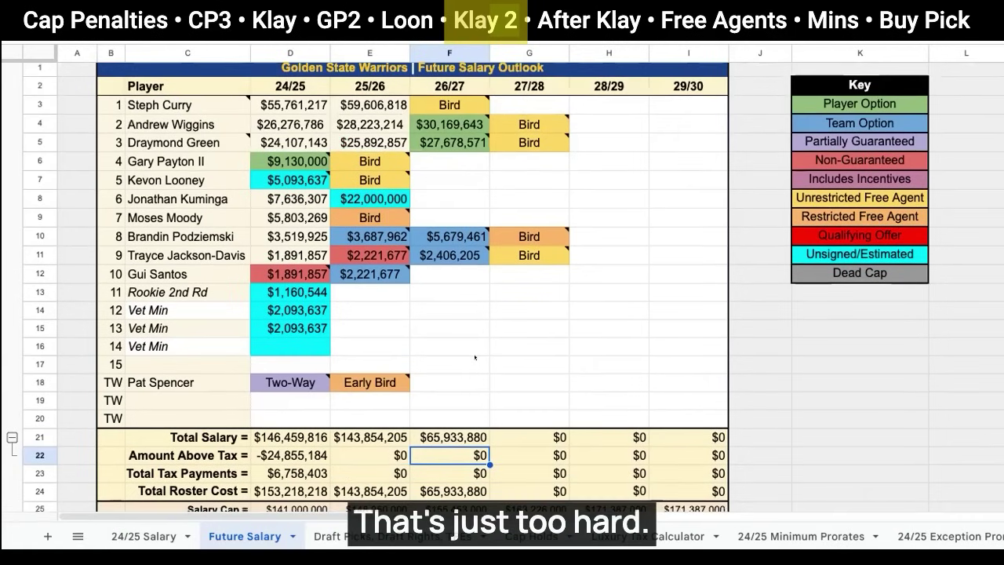
left_click(340, 346)
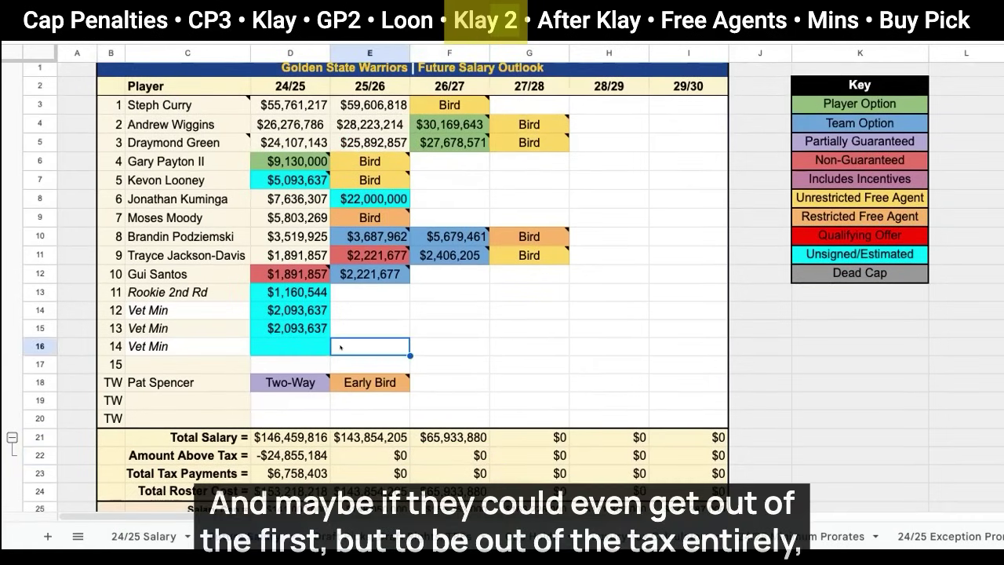
key("Left")
key("Up")
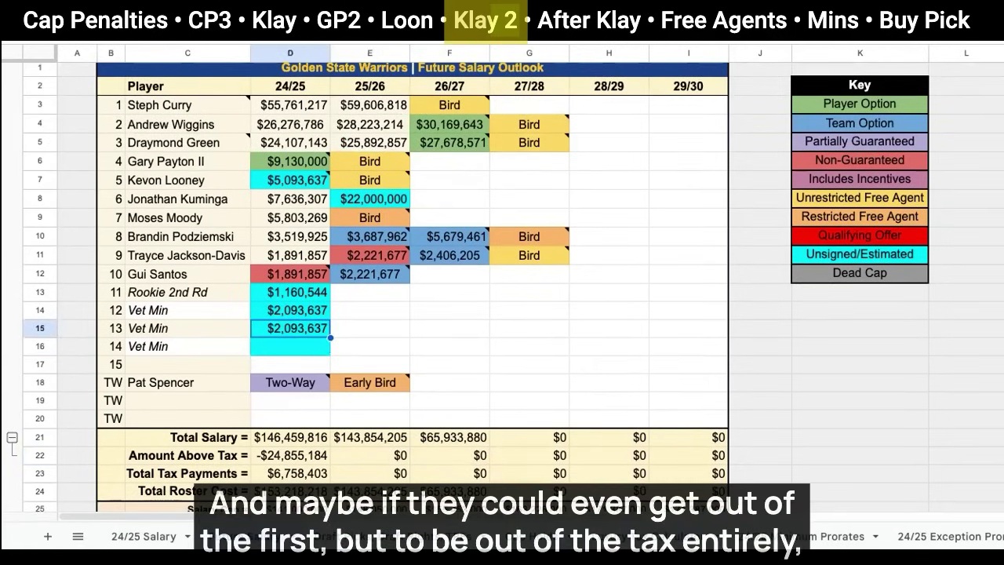
key("ctrl+c")
key("Down")
key("ctrl+v")
key("Right")
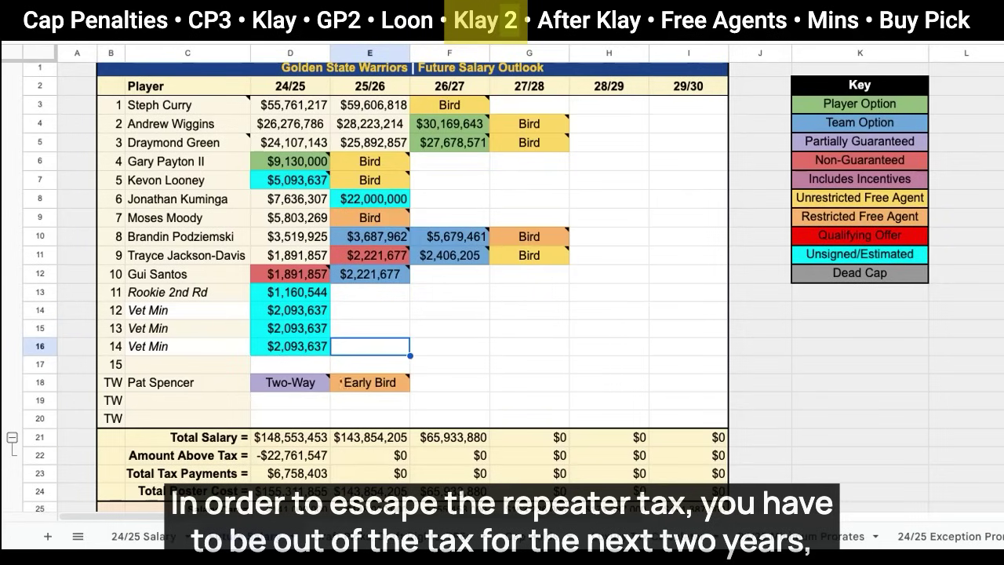
- Review Steph Curry's 24/25 and 25/26 salaries within the Warriors' future salary outlook
left_click(279, 104)
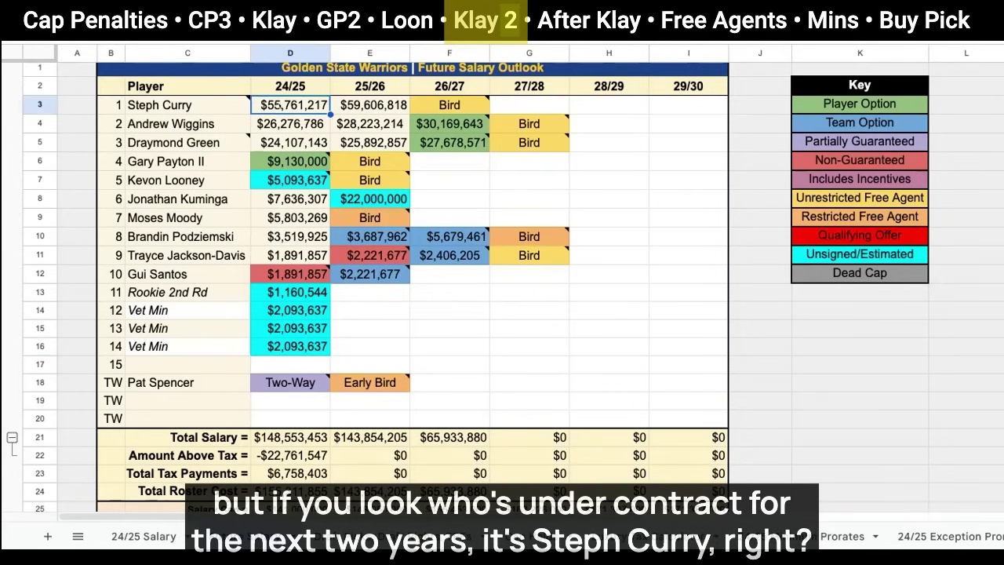
key("Right")
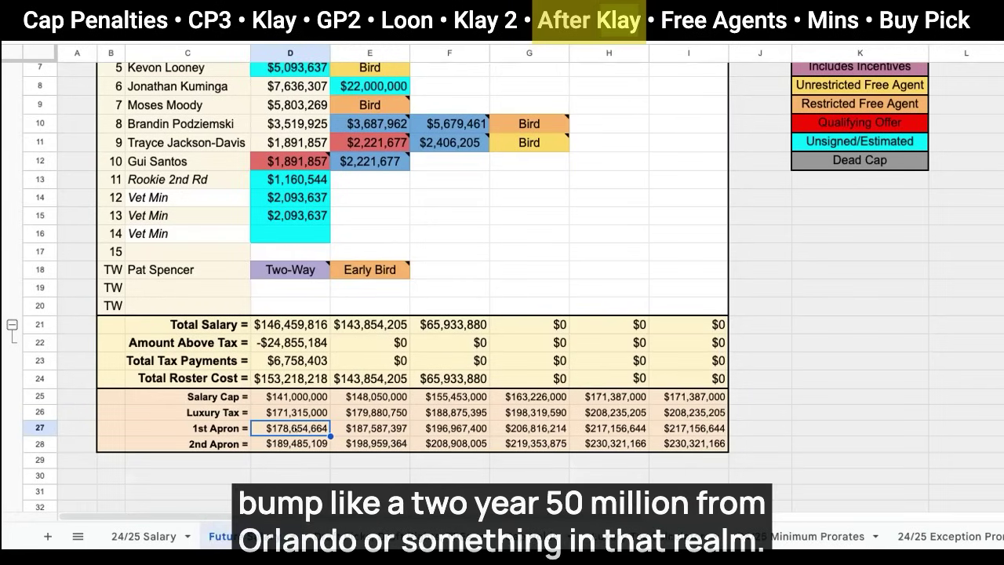
left_click(716, 251)
scroll(717, 251, "up", 2)
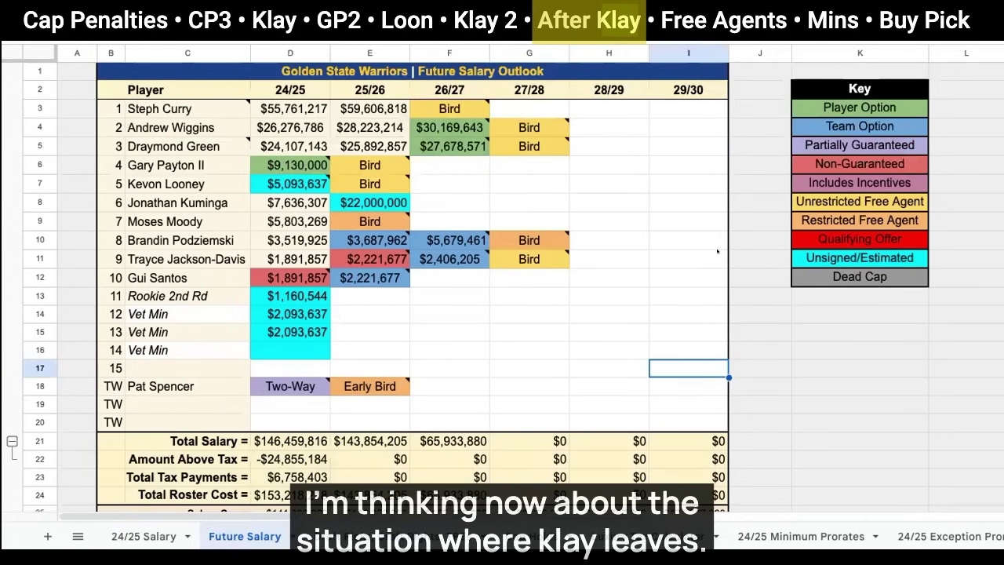
- Look up the 2024-2025 exception amounts, including the BAE, in the Cap Figures sheet
left_click(932, 361)
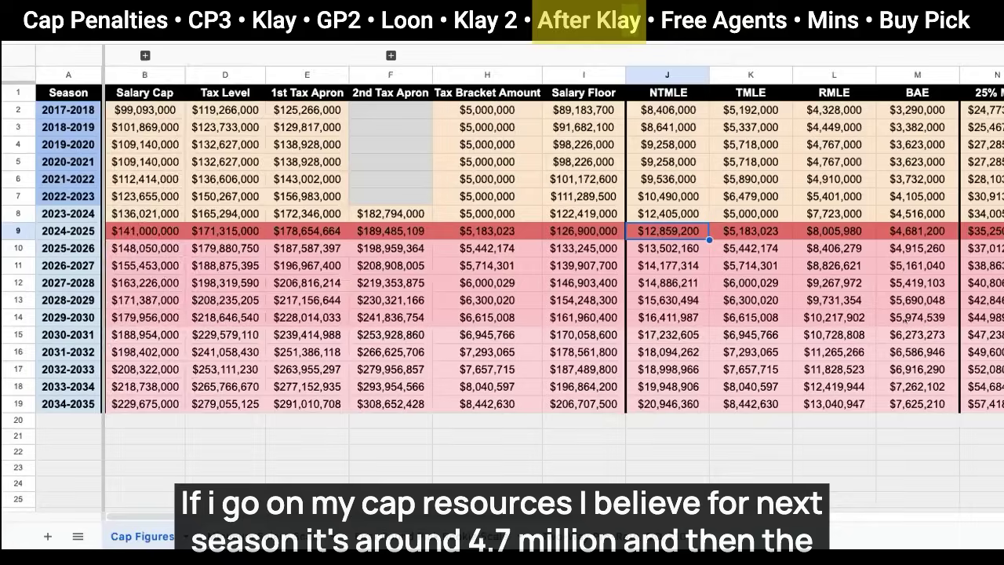
scroll(553, 259, "right", 3)
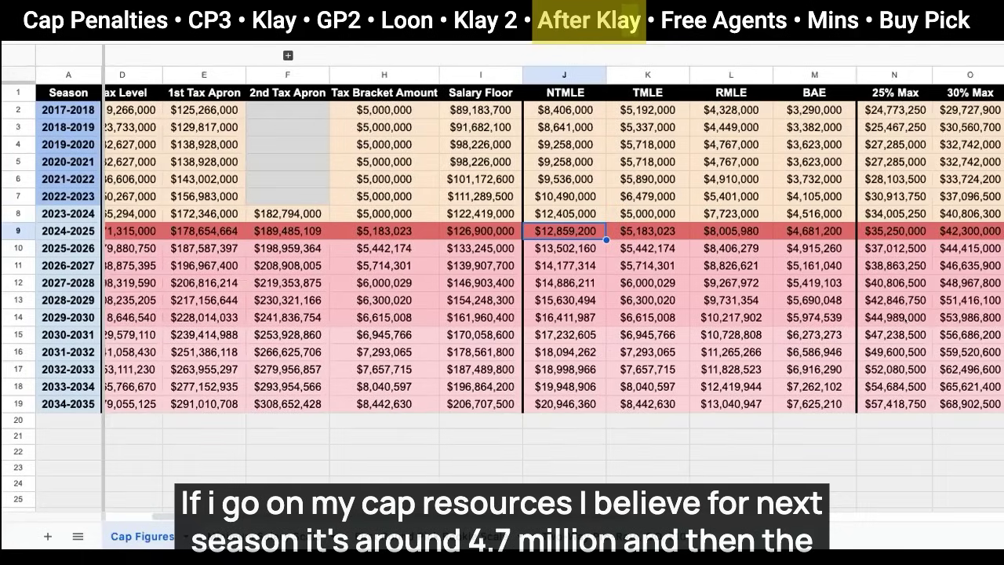